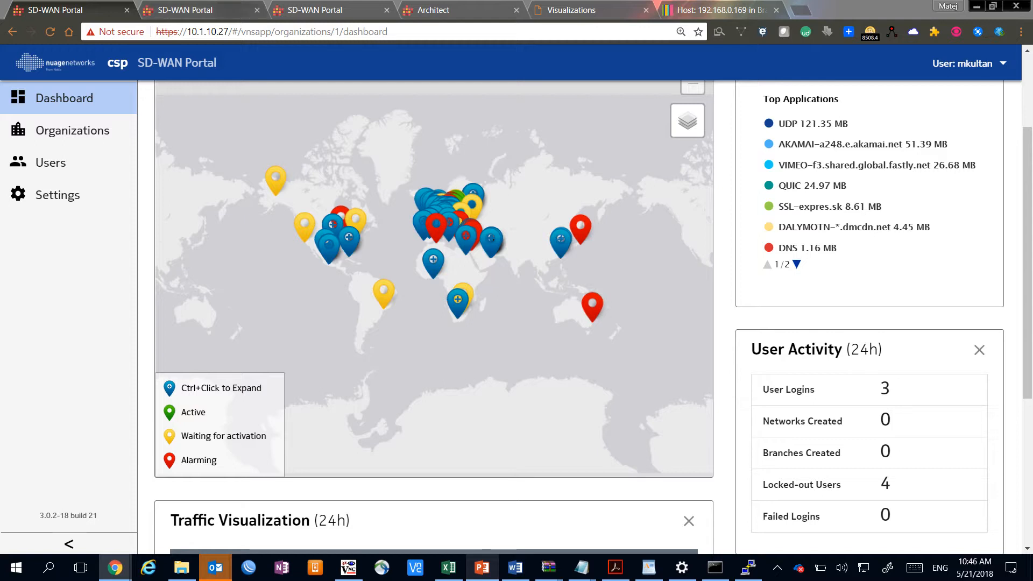
# Step: Switch to the Architect page and open the detail view of the NuageSReXperts enterprise's AAR statistics
pyautogui.scroll(3, 592, 318)
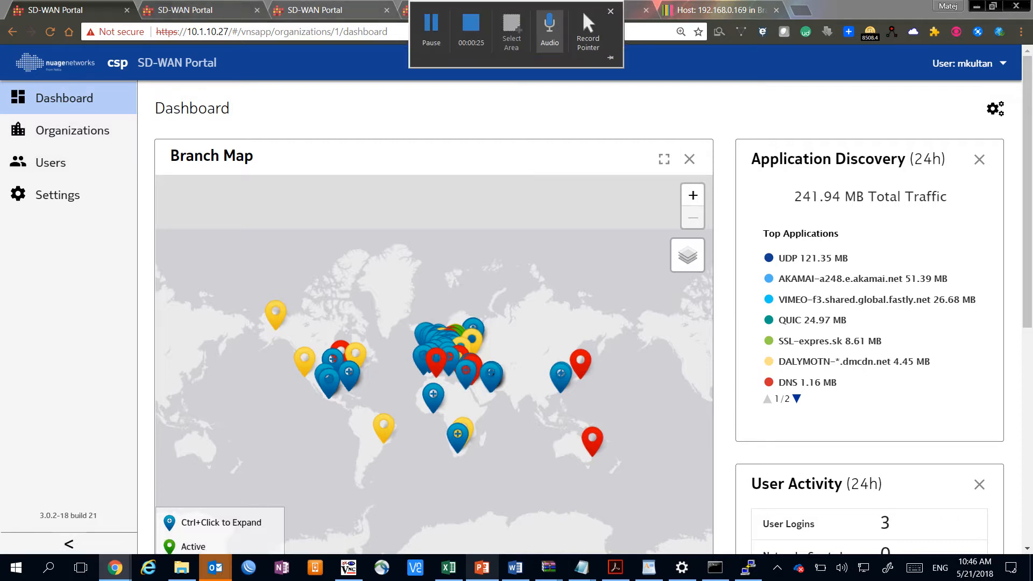
pyautogui.click(433, 9)
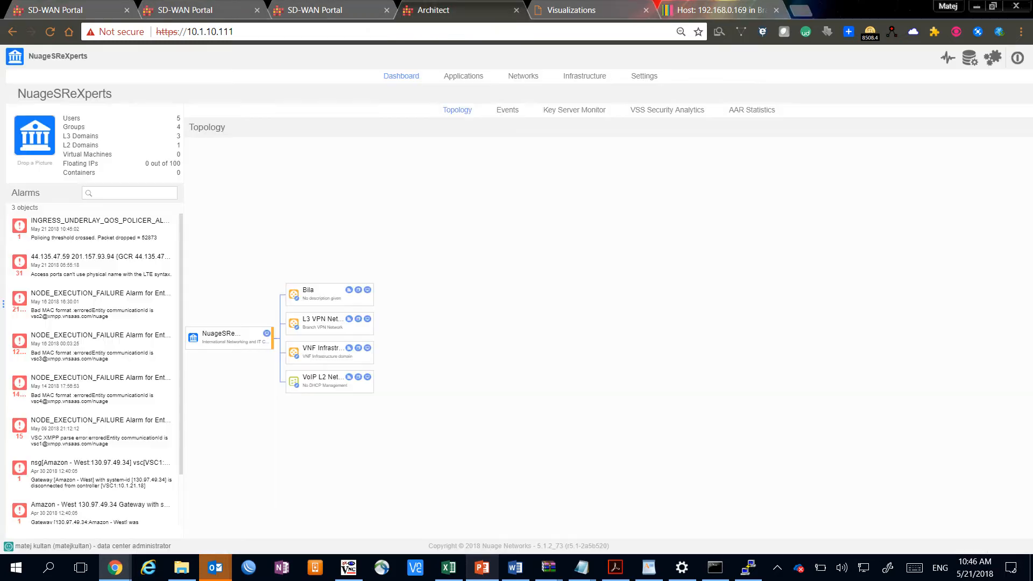
pyautogui.click(752, 110)
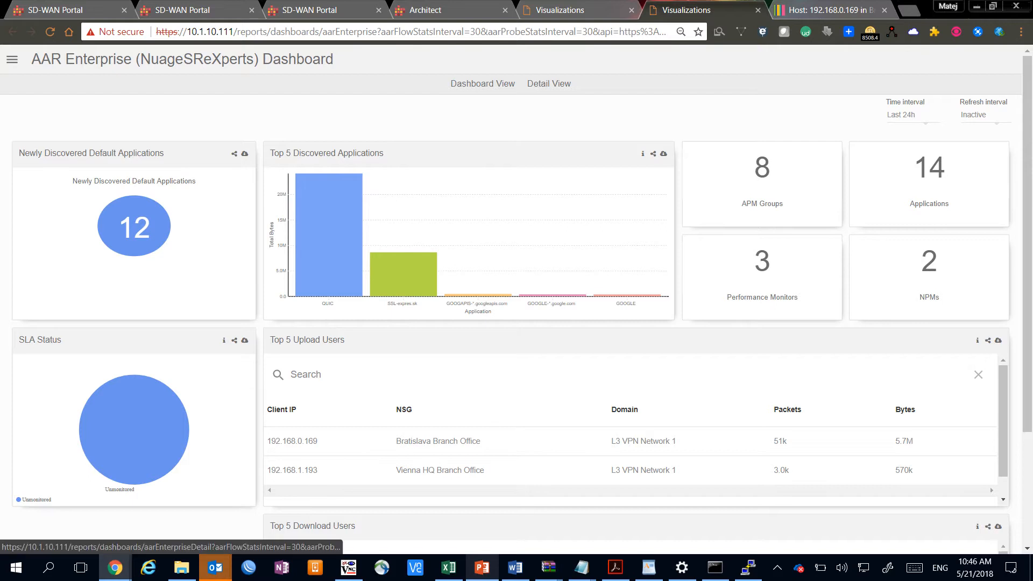
pyautogui.click(549, 84)
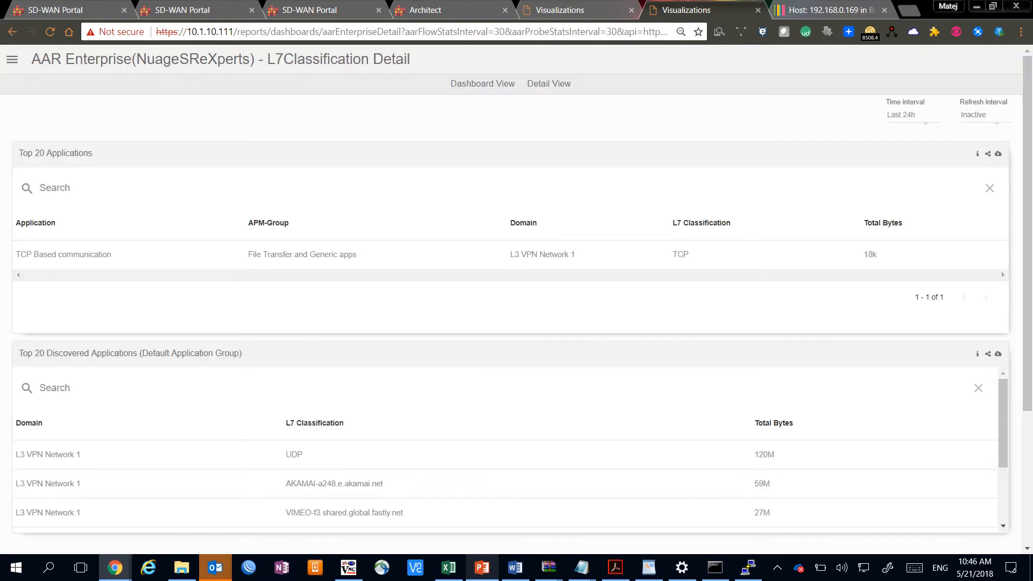
# Step: View the AAR analytics of L3 VPN Network 1 and the Bratislava Branch Office, inspecting the latter's discovered applications usage chart
pyautogui.click(12, 60)
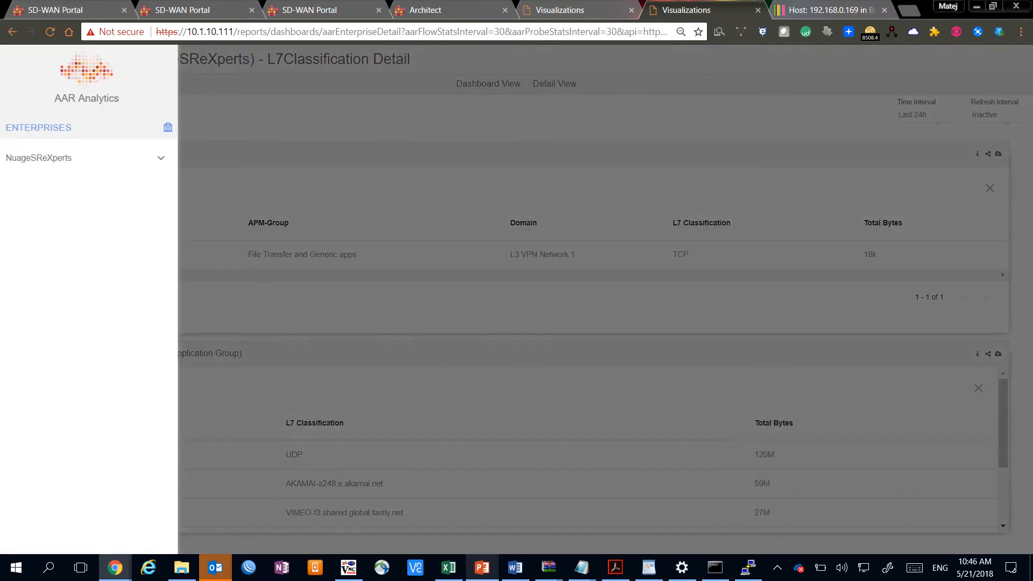
pyautogui.click(57, 157)
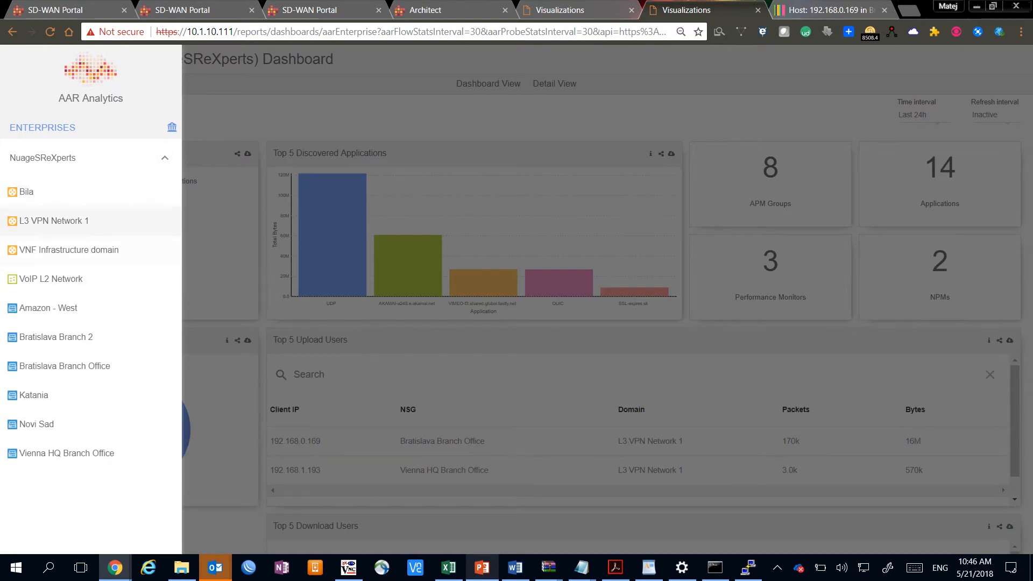
pyautogui.click(54, 220)
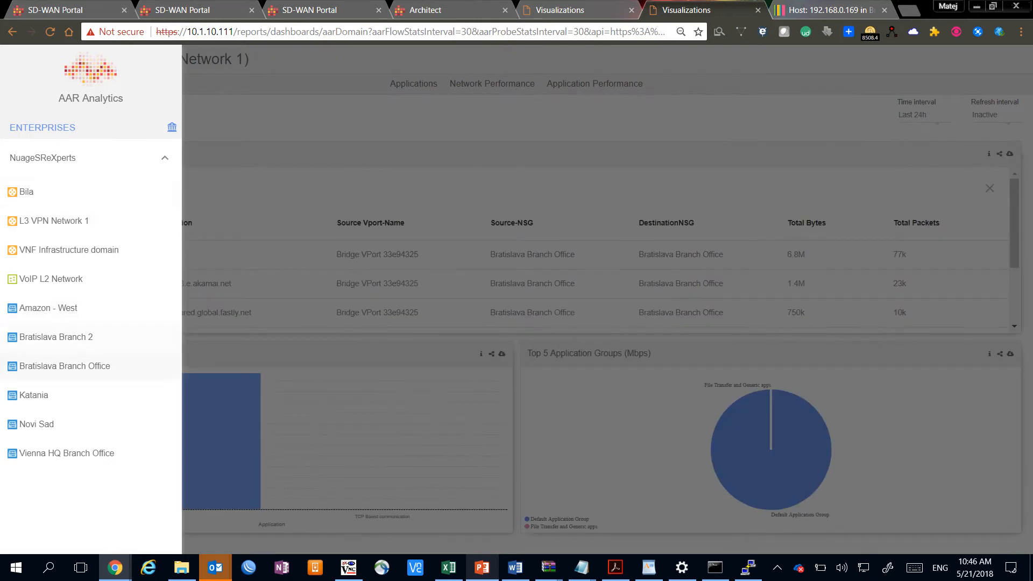
pyautogui.click(64, 366)
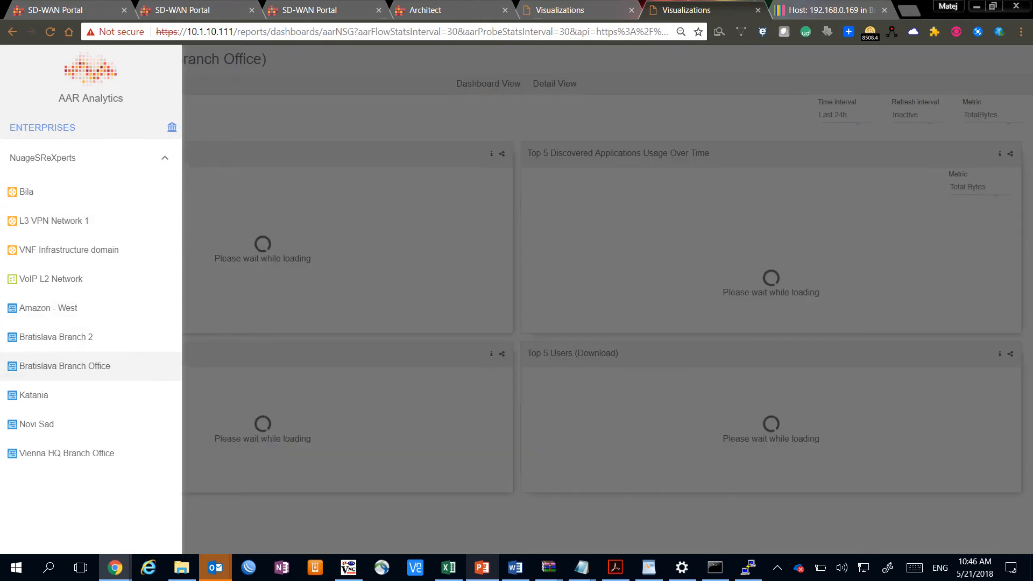
pyautogui.click(991, 307)
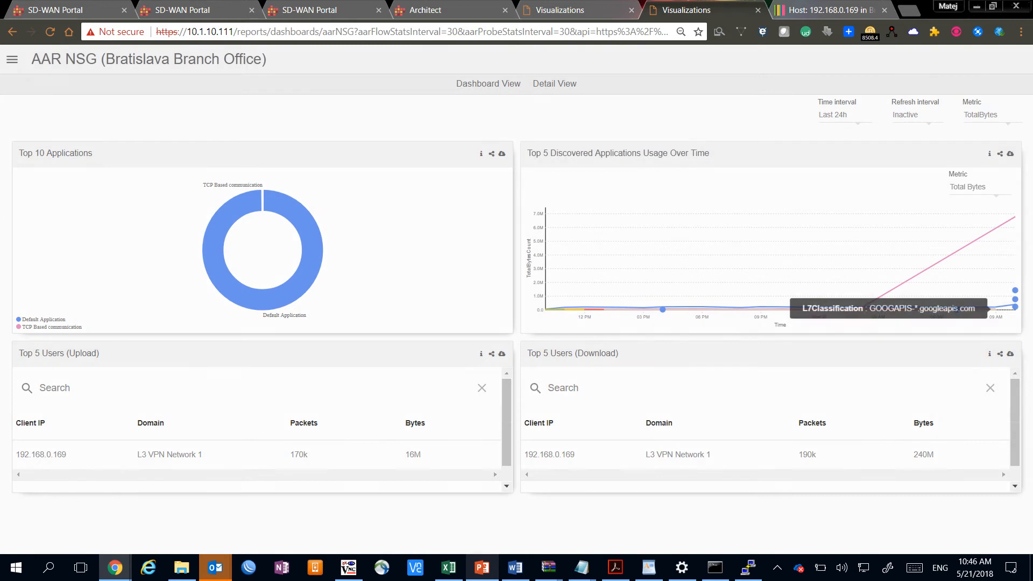
pyautogui.moveTo(1016, 307)
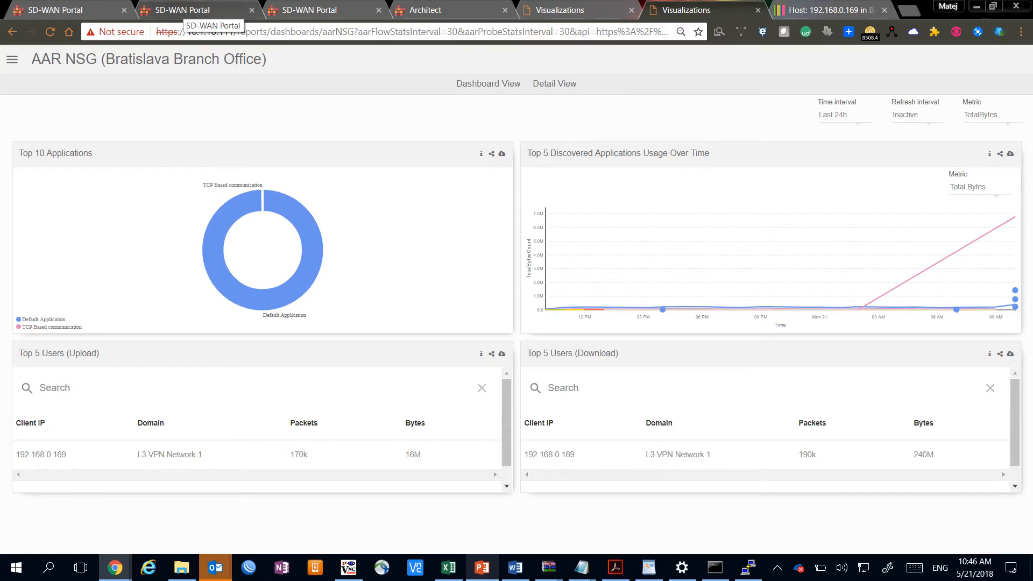
# Step: In the SD-WAN Portal, view the organizations list, then open L3 VPN Network 1's Traffic Detail Report from the NuageSReXperts L3 networks
pyautogui.click(186, 10)
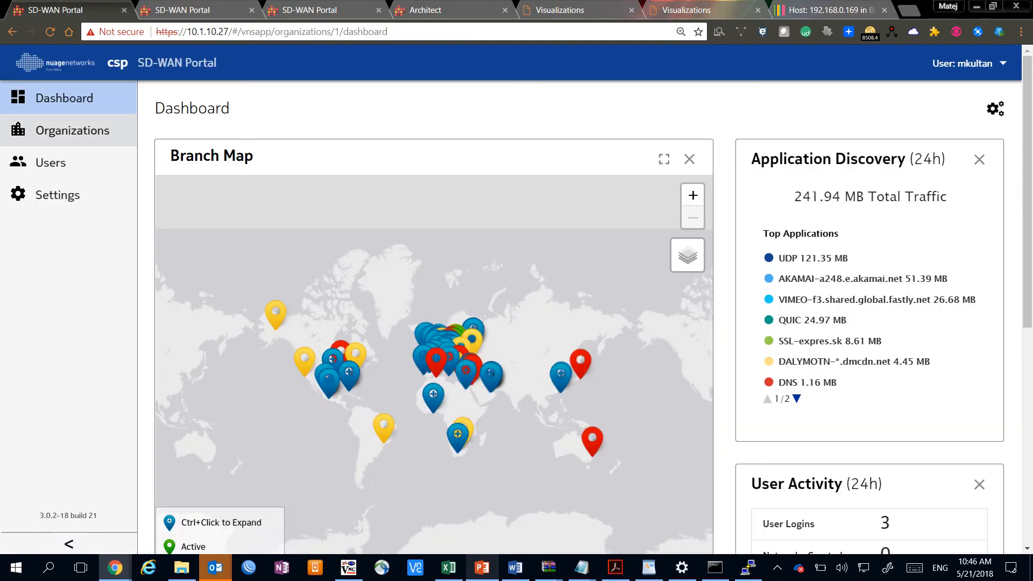
pyautogui.click(72, 130)
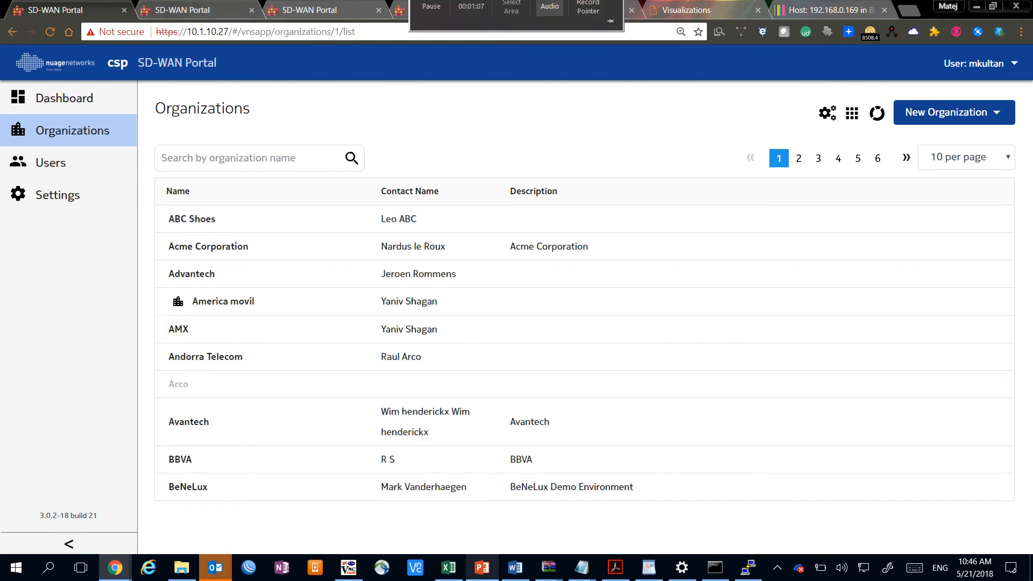
pyautogui.click(186, 10)
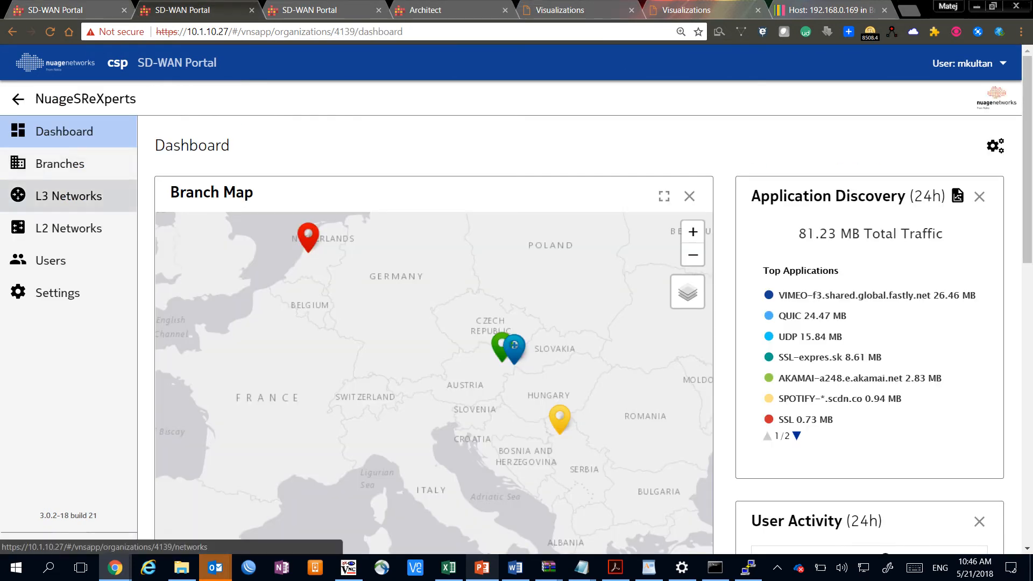
pyautogui.click(69, 196)
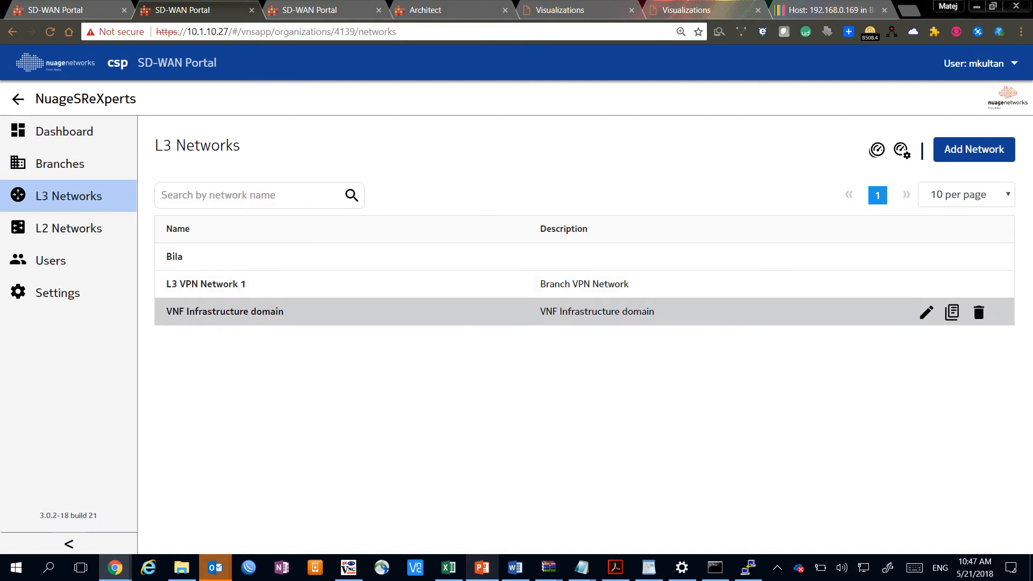
pyautogui.click(952, 285)
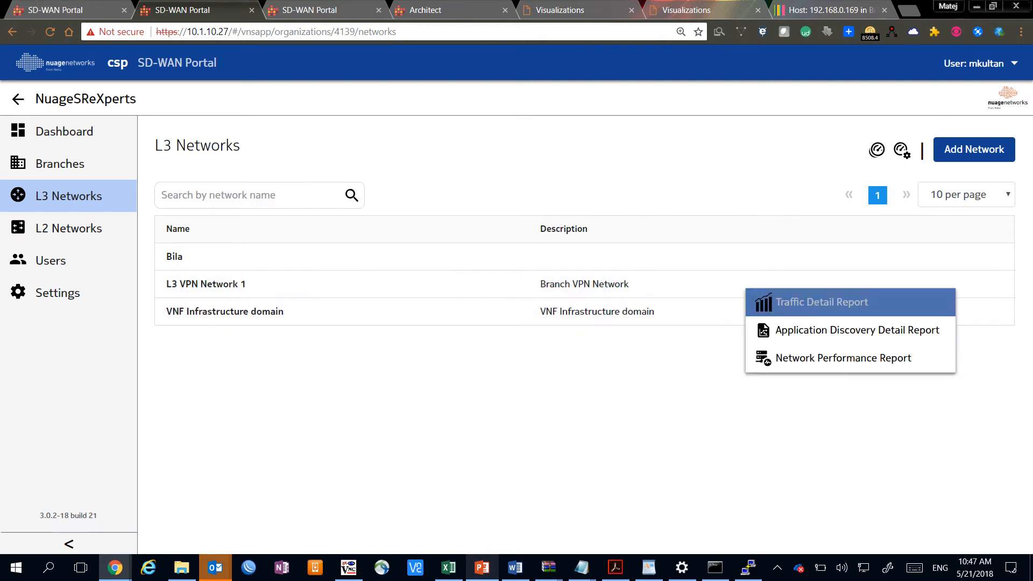
pyautogui.click(855, 303)
# Step: Open the Application Discovery Detail Report and the Network Performance Report for L3 VPN Network 1
pyautogui.click(166, 9)
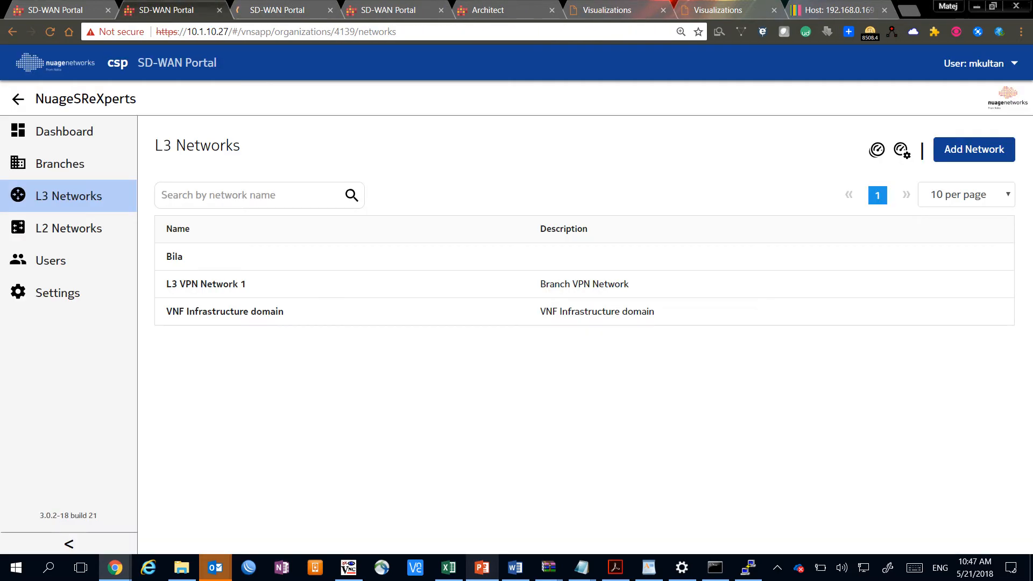
pyautogui.click(952, 284)
pyautogui.click(861, 327)
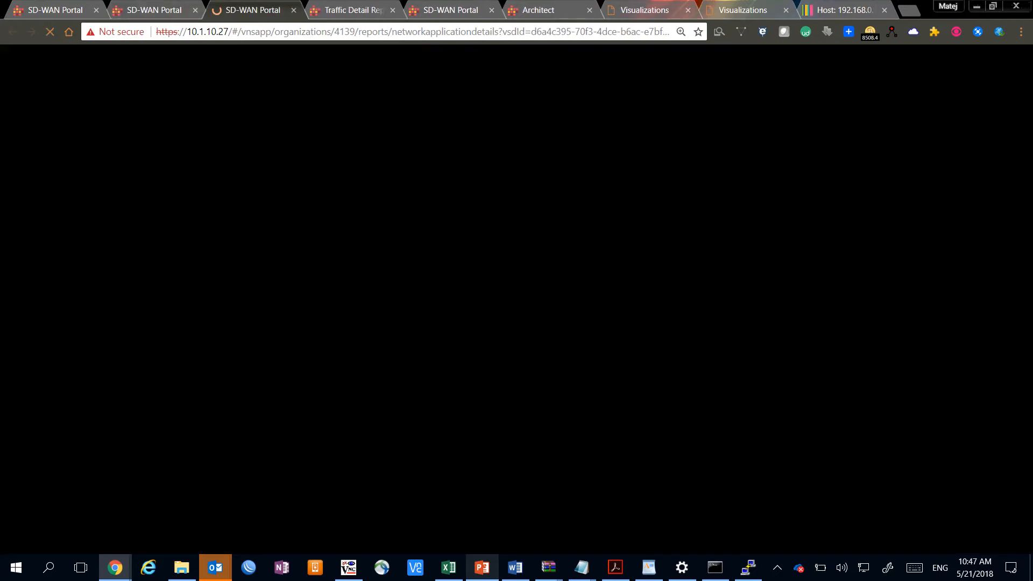
pyautogui.click(154, 10)
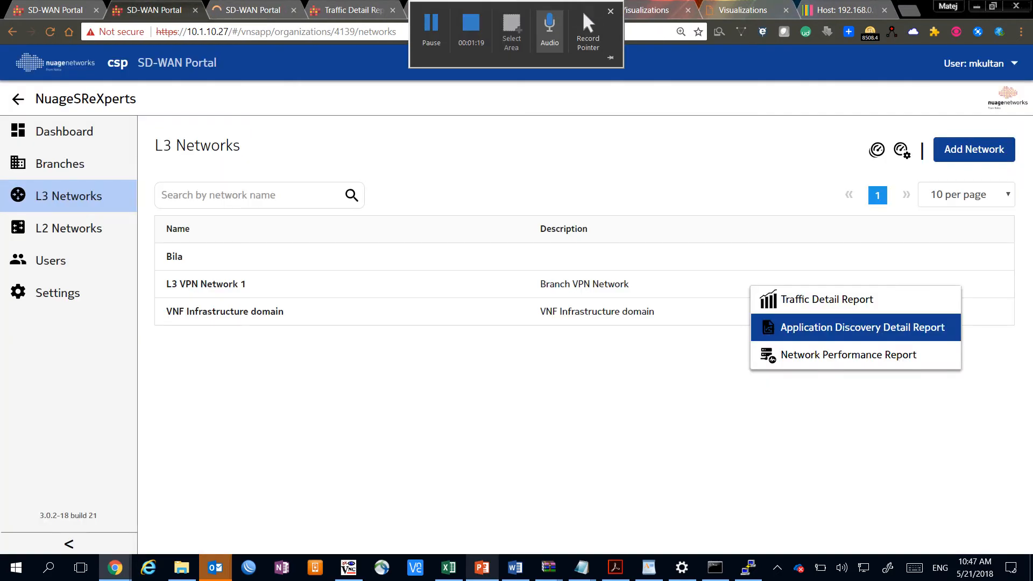
pyautogui.click(952, 284)
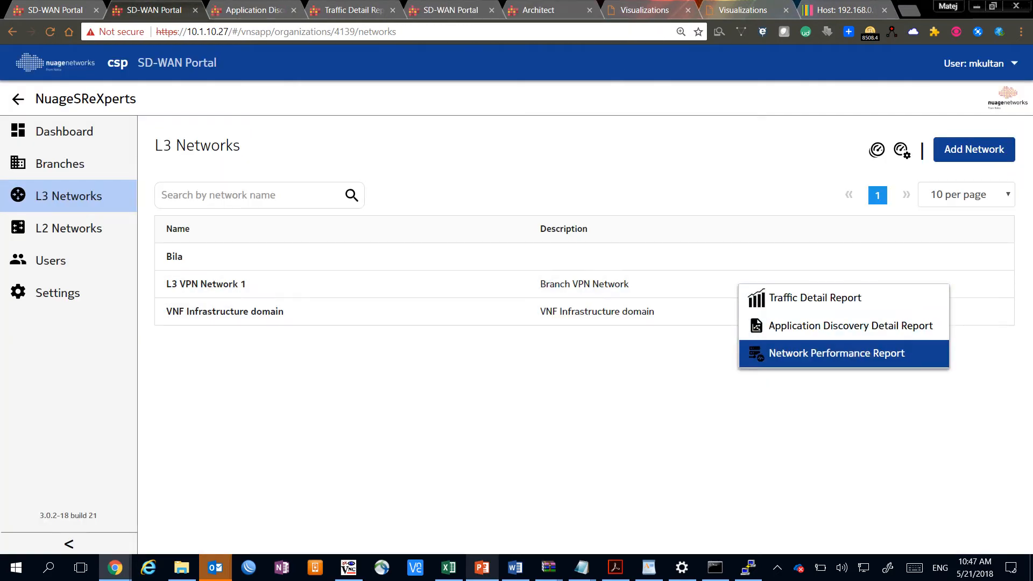
pyautogui.click(850, 353)
# Step: Examine the Traffic Detail Report's network traffic overview and its traffic by vPort table
pyautogui.click(405, 9)
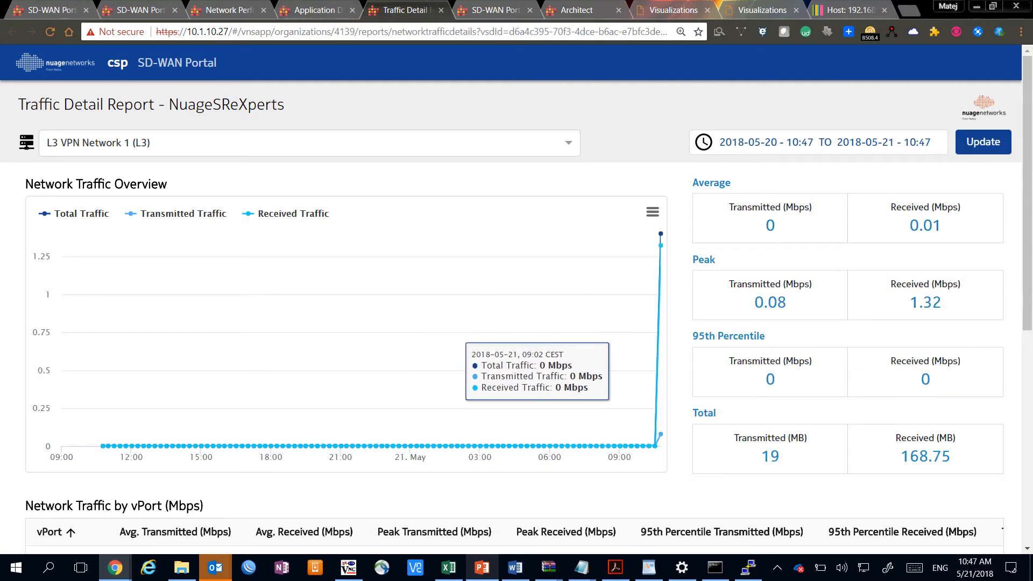
pyautogui.scroll(-1, 512, 312)
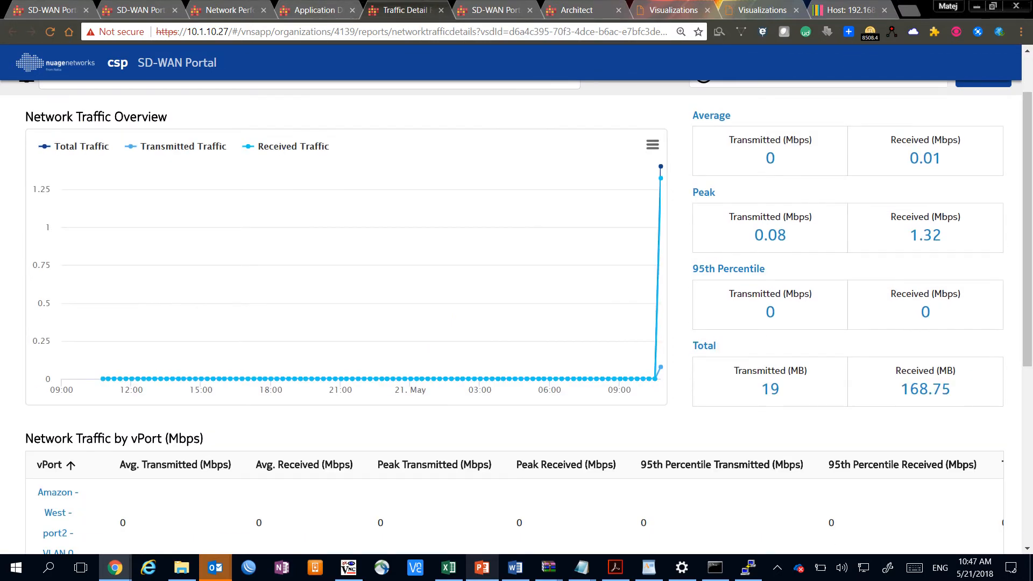
pyautogui.scroll(-5, 517, 318)
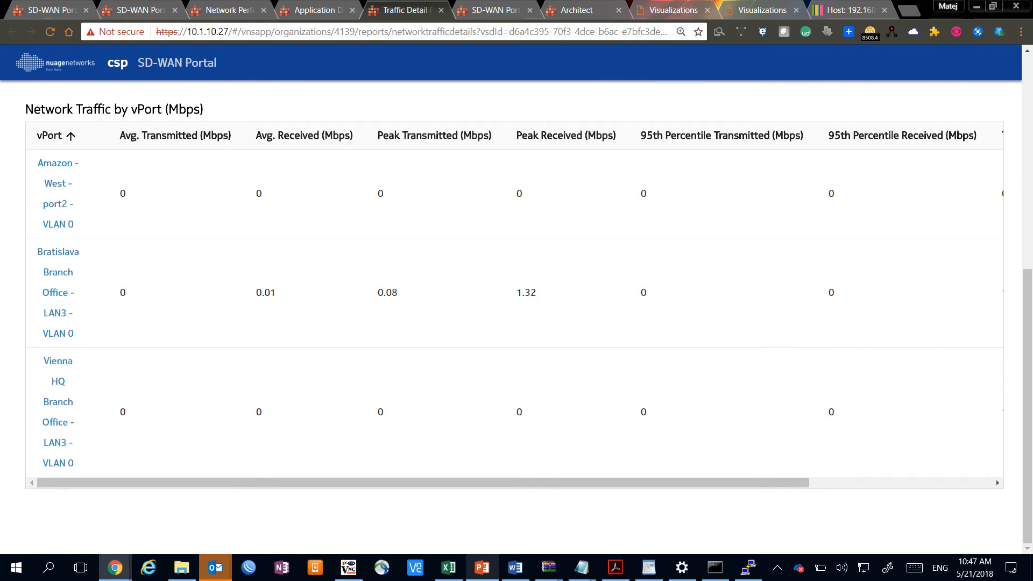
pyautogui.scroll(6, 516, 318)
# Step: Examine the Application Discovery Detail Report's top applications by volume and throughput and its application details table
pyautogui.hotkey('ctrl', 'shift', 'Tab')
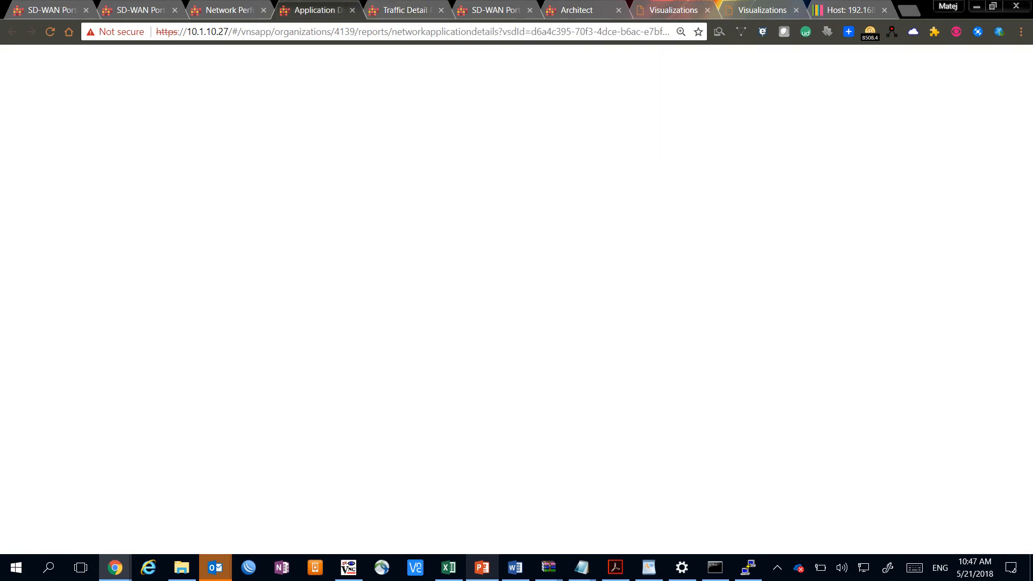
pyautogui.scroll(-2, 570, 302)
pyautogui.scroll(1, 570, 302)
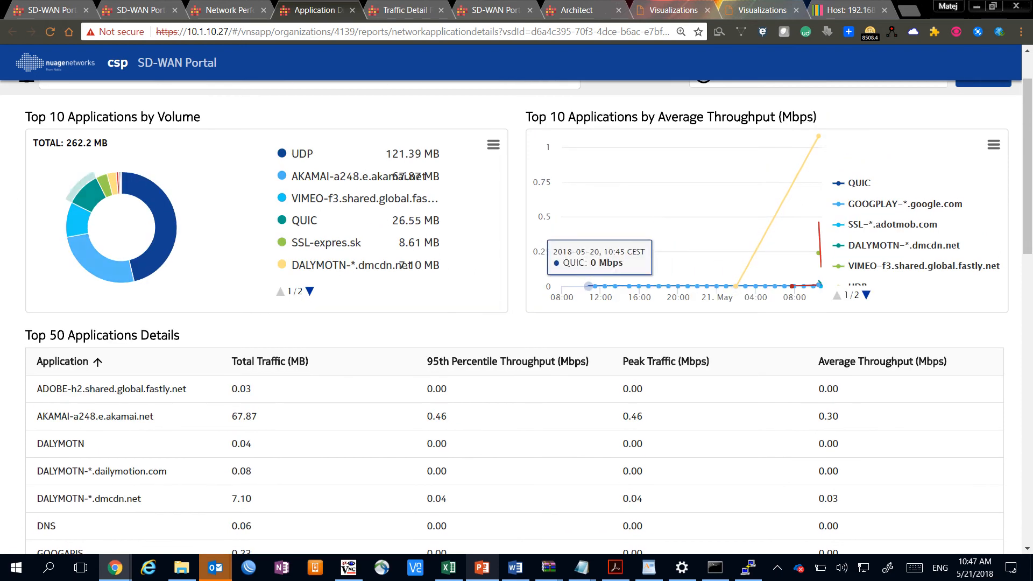
pyautogui.scroll(1, 589, 285)
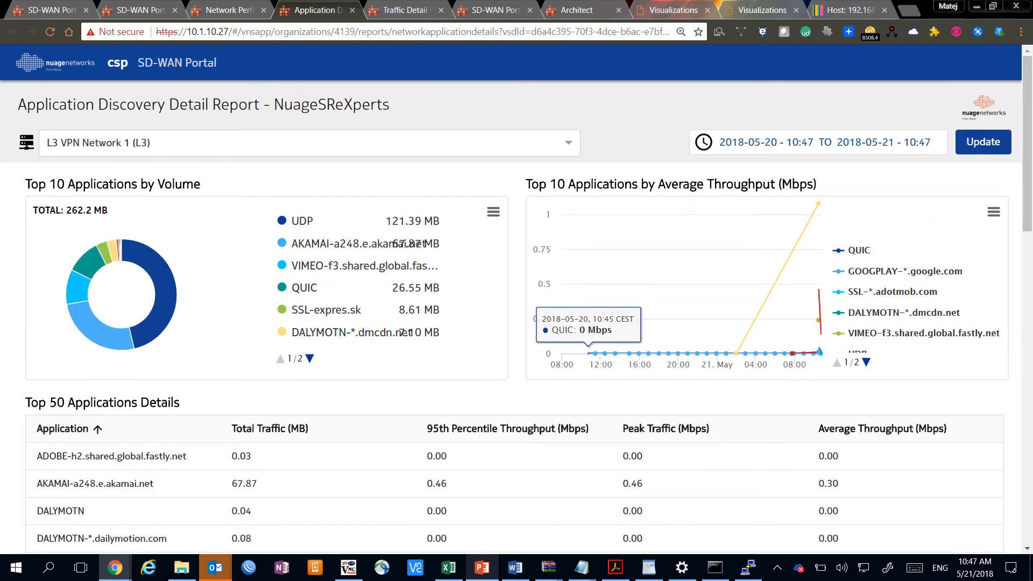
pyautogui.click(569, 143)
# Step: Examine the Network Performance Report's latency, packet loss and jitter between branches, trying a source branch search for "Bra"
pyautogui.click(229, 10)
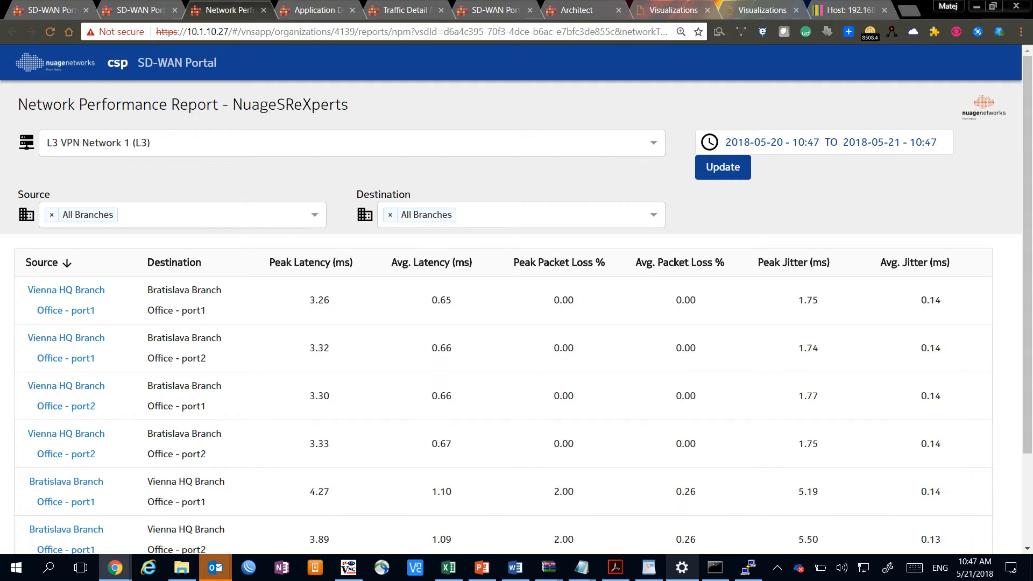
pyautogui.click(183, 215)
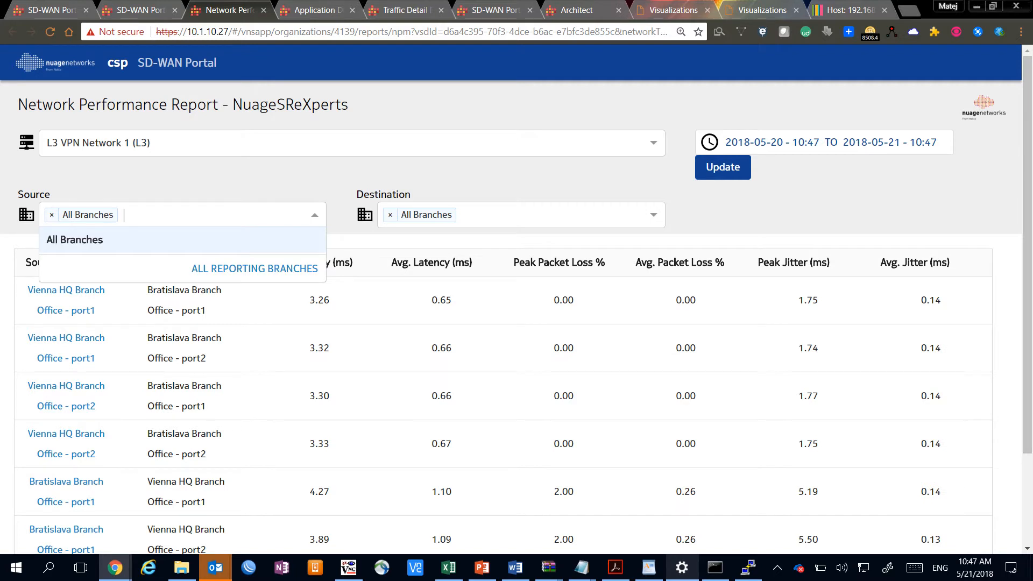
pyautogui.write('Bra')
pyautogui.press('Escape')
pyautogui.scroll(-3, 511, 318)
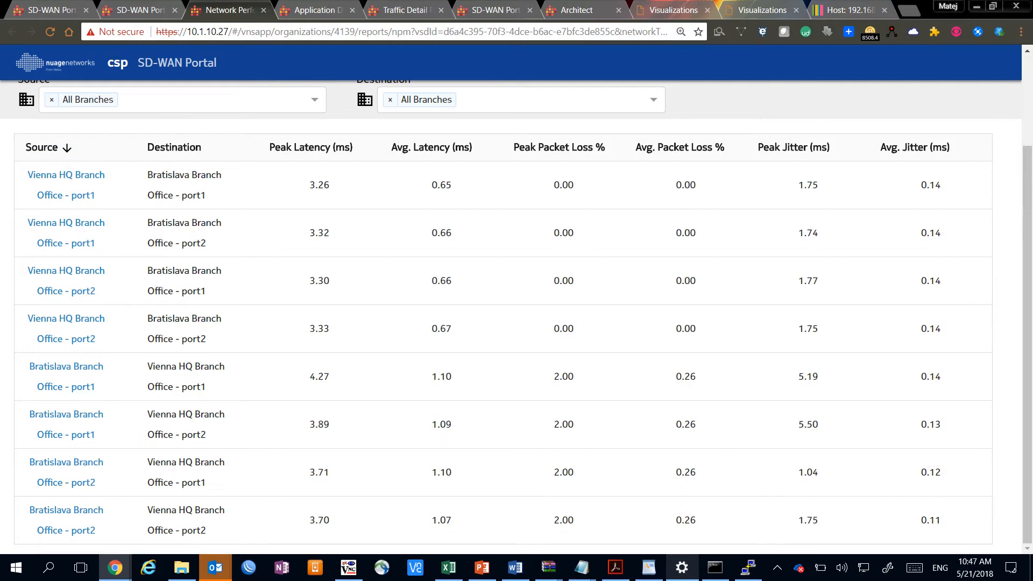
# Step: Switch to Kibana, open the Demo for SD-WAN dashboard with the auto-refresh options collapsed, and examine its visualizations, including host 192.168.0.169
pyautogui.click(848, 10)
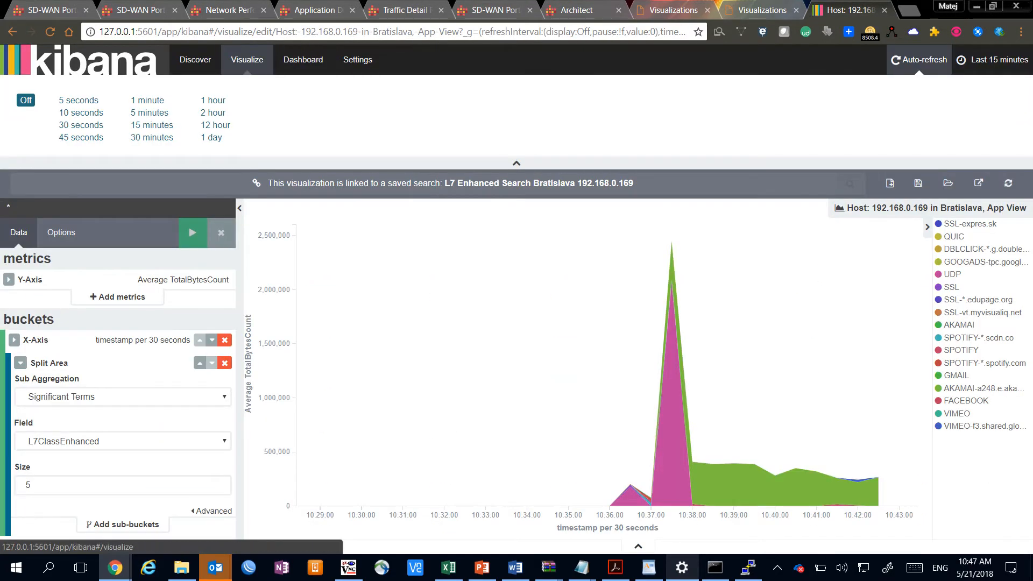
pyautogui.click(303, 59)
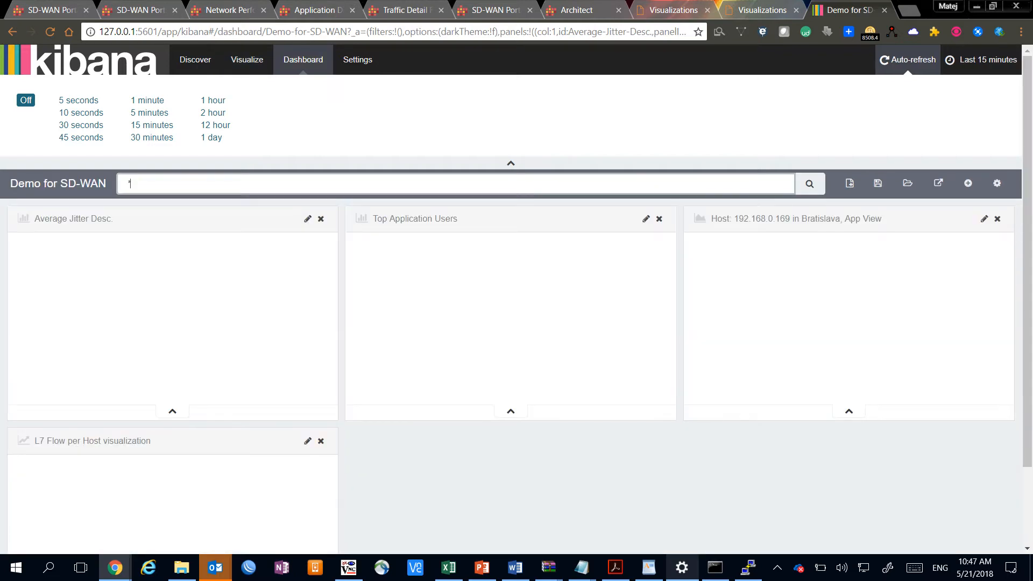
pyautogui.click(511, 163)
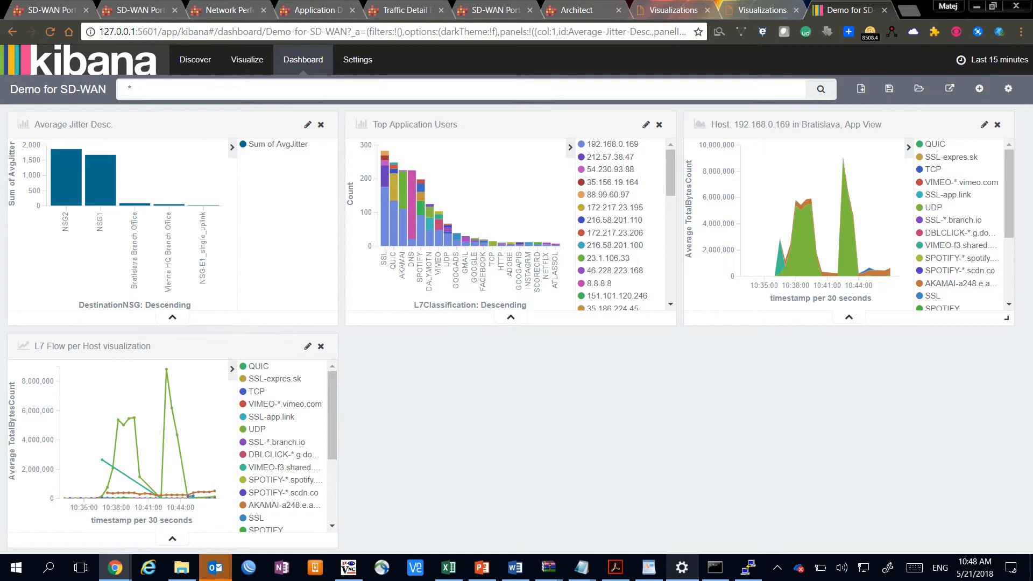
pyautogui.doubleClick(763, 124)
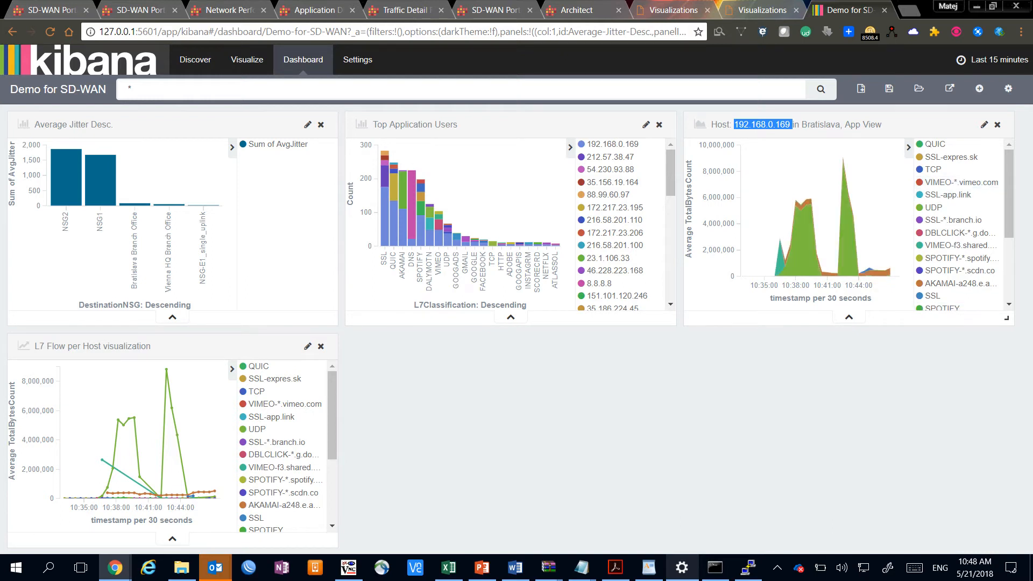
pyautogui.click(657, 388)
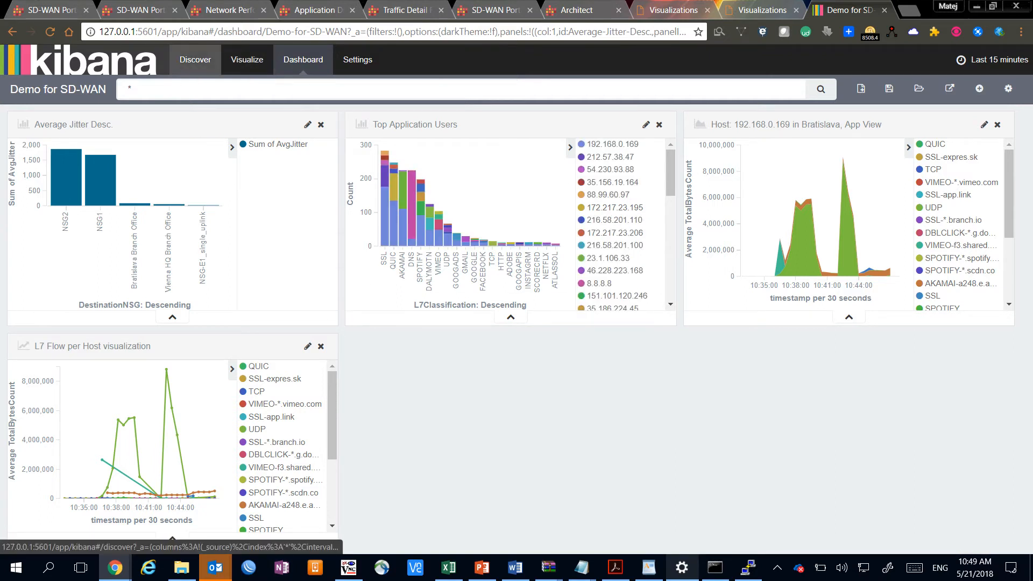
# Step: Open Kibana's Discover view, check the quick time range options, collapse them and look over the histogram and raw records
pyautogui.click(194, 59)
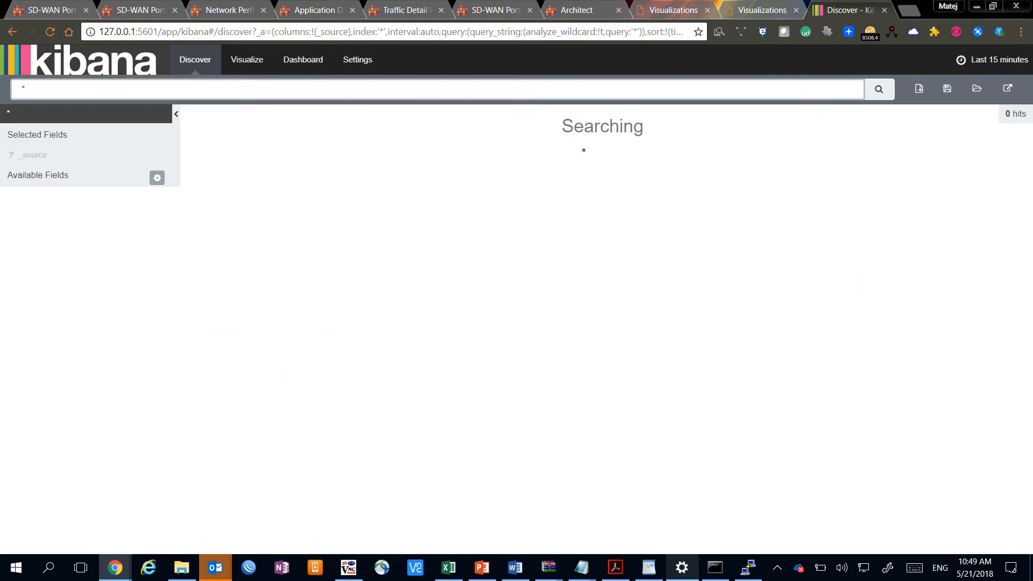
pyautogui.click(992, 59)
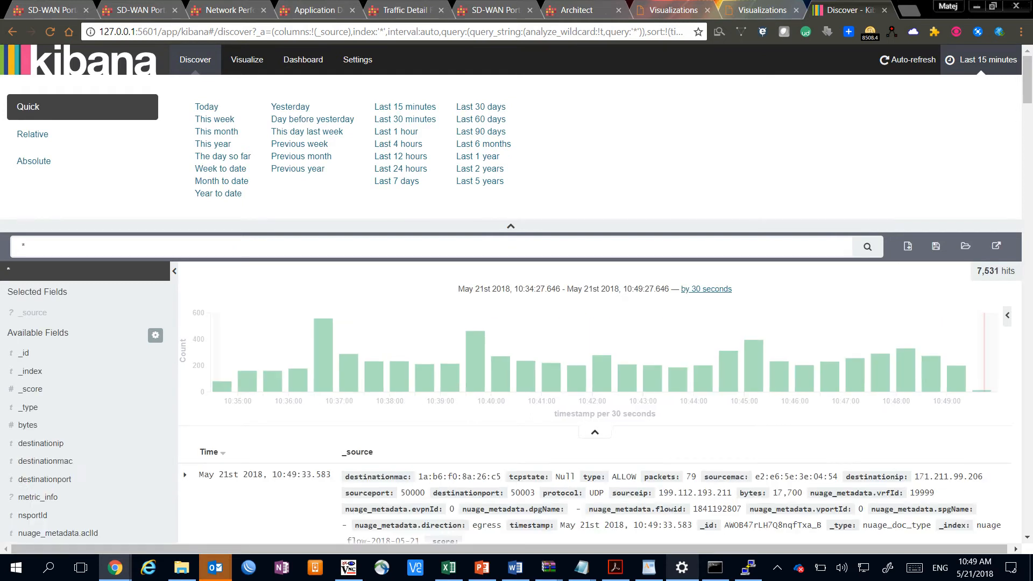
pyautogui.click(982, 59)
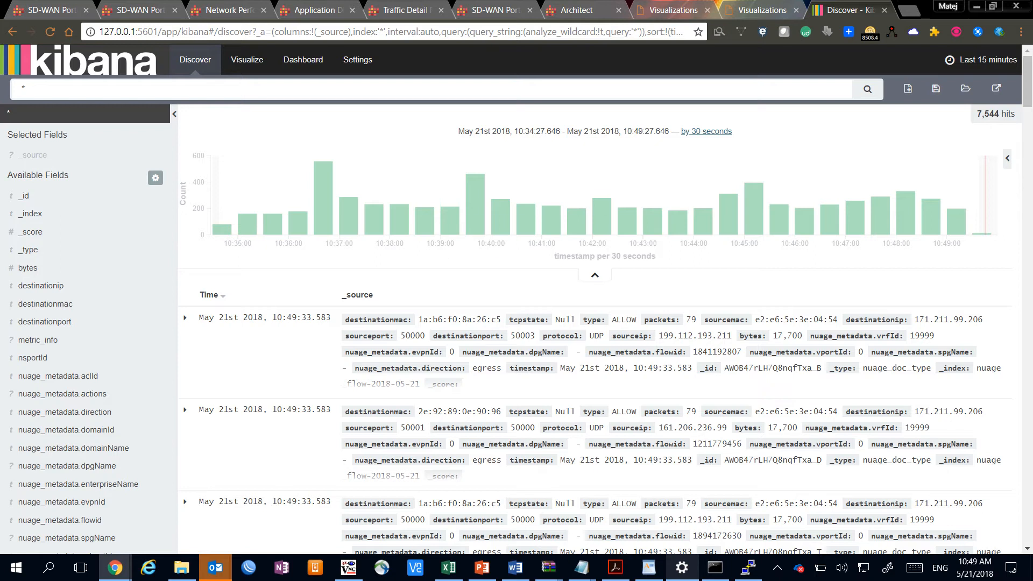
pyautogui.scroll(-1, 86, 254)
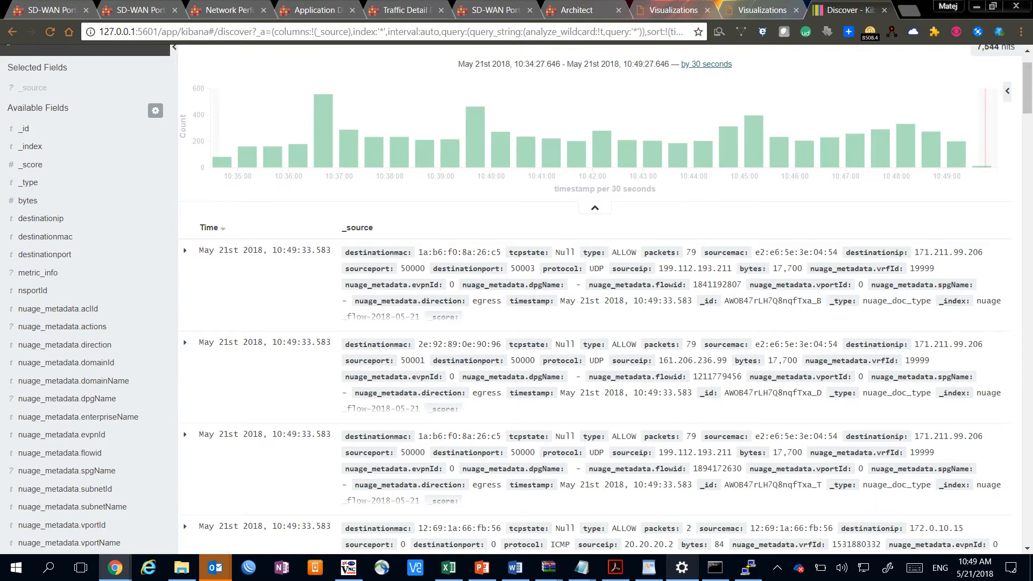
pyautogui.scroll(-1, 592, 301)
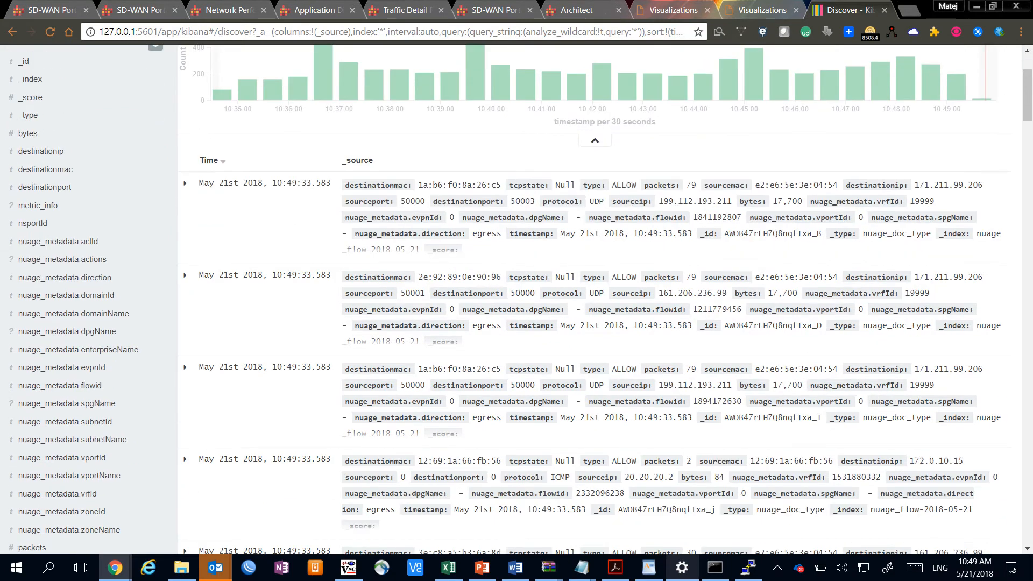
# Step: Expand a flow record and the newest vPort record to examine their fields and metric_info, collapsing the vPort record when done
pyautogui.click(185, 183)
pyautogui.scroll(-3, 185, 184)
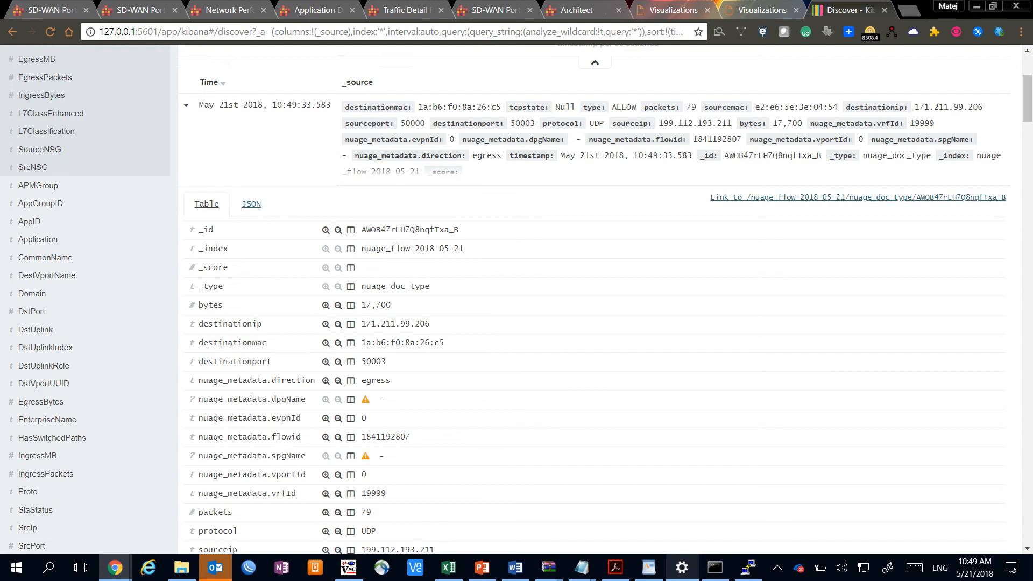
pyautogui.scroll(2, 592, 301)
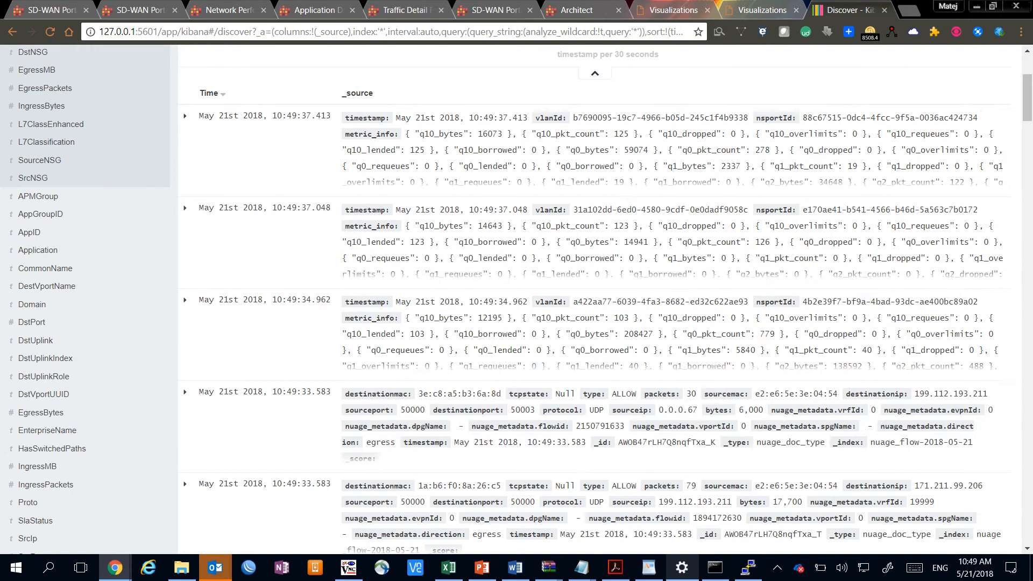
pyautogui.click(185, 115)
pyautogui.scroll(-2, 185, 115)
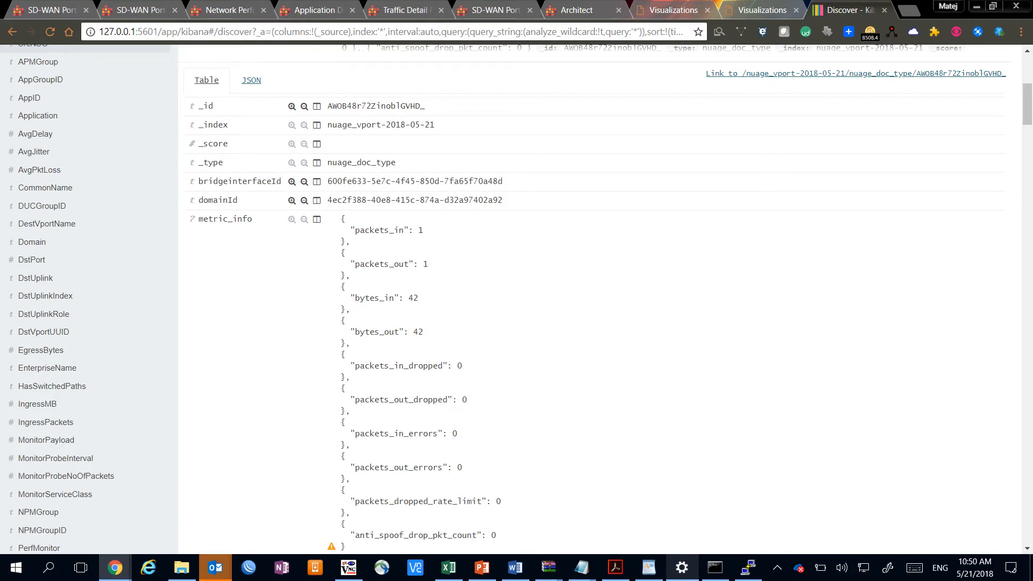
pyautogui.scroll(-5, 592, 302)
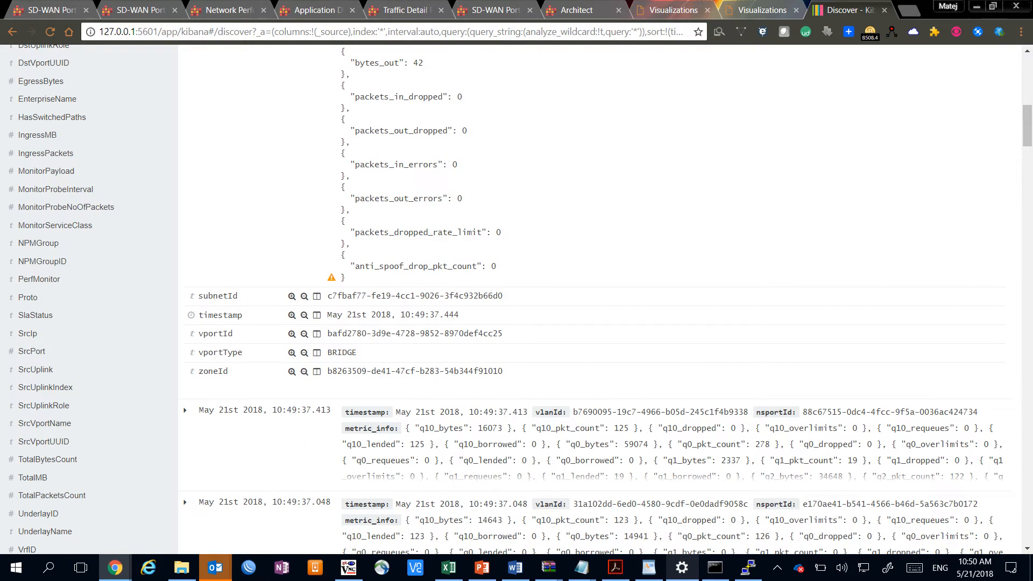
pyautogui.scroll(12, 592, 301)
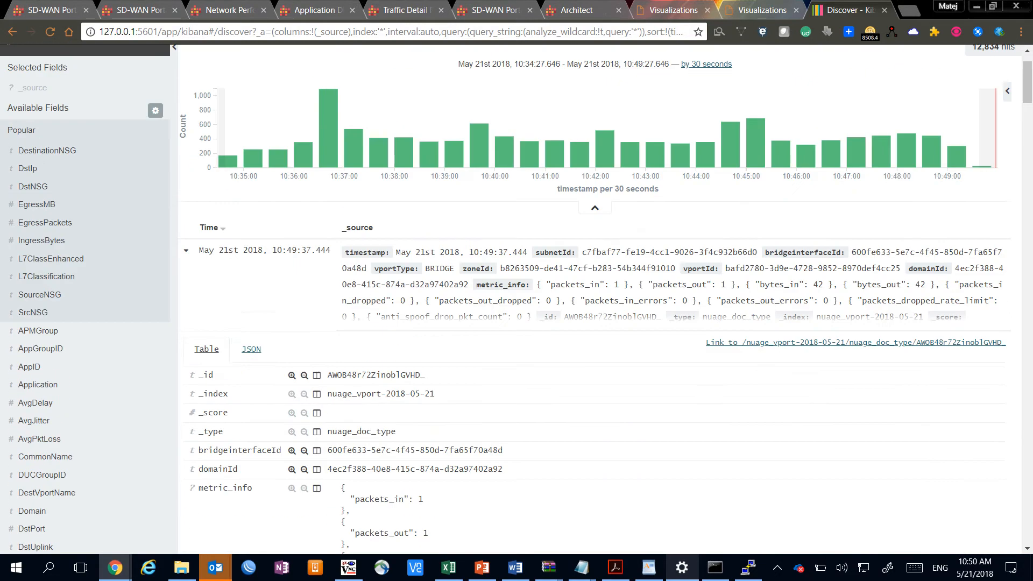
pyautogui.click(187, 251)
pyautogui.scroll(2, 186, 251)
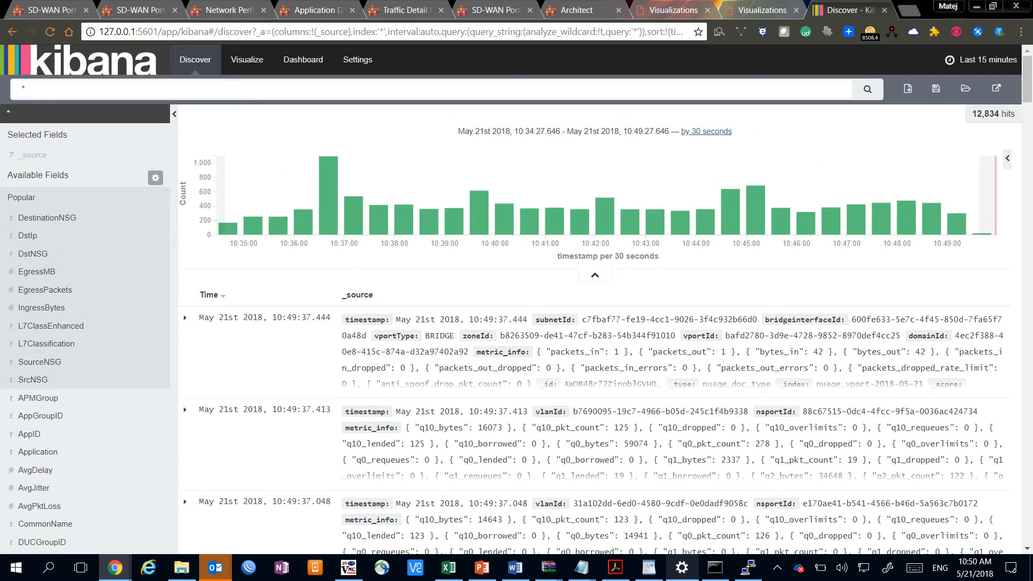
# Step: Add the L7ClassEnhanced field as a column of the record list and look through its rows
pyautogui.doubleClick(23, 88)
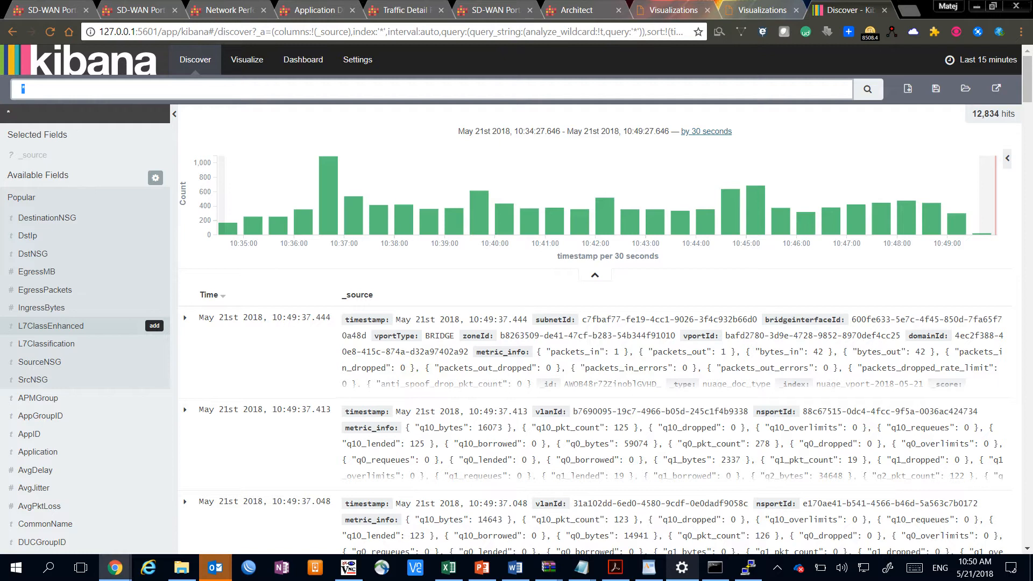
pyautogui.click(155, 325)
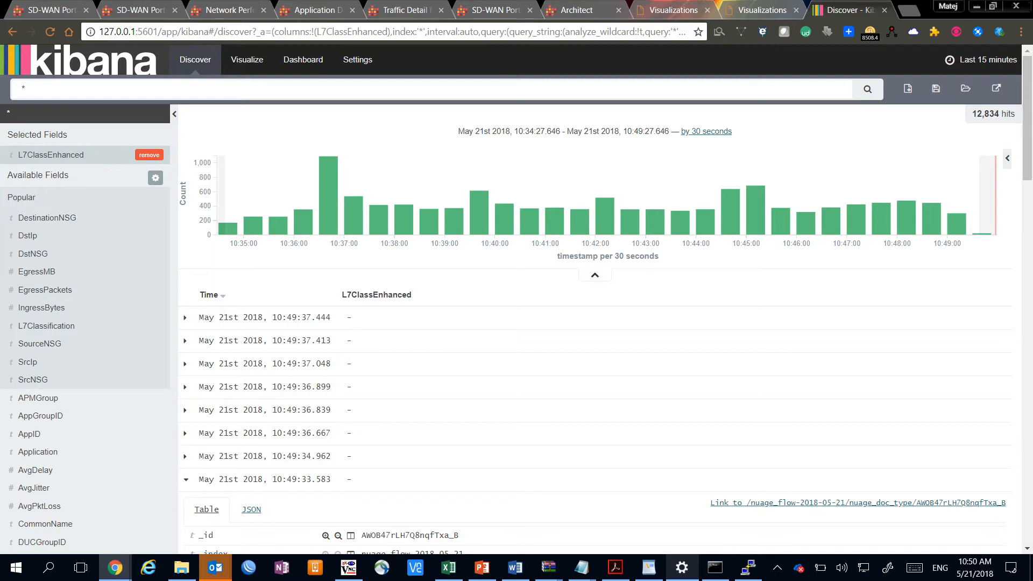
pyautogui.scroll(-4, 517, 301)
pyautogui.scroll(-1, 517, 301)
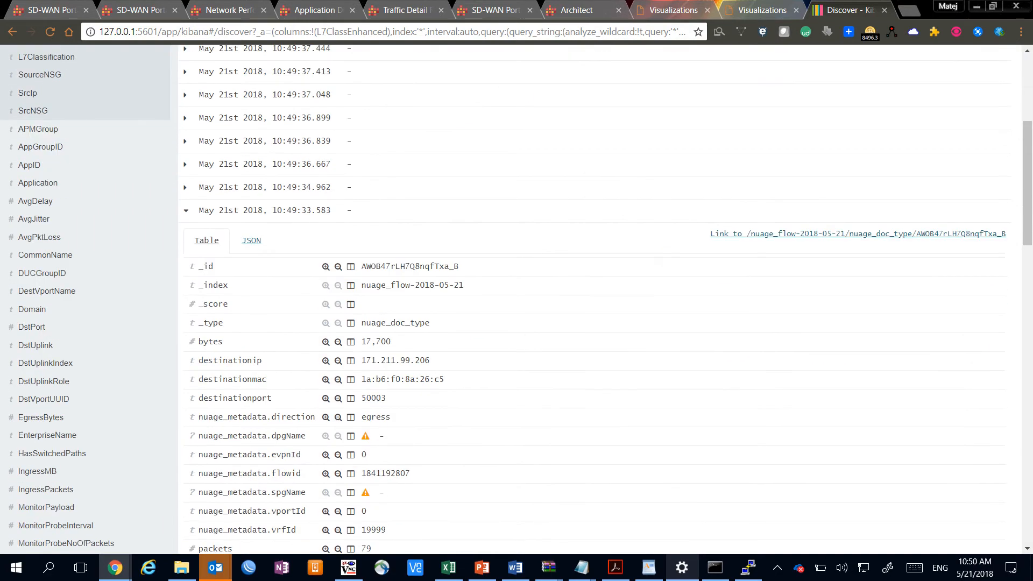
pyautogui.scroll(-15, 516, 299)
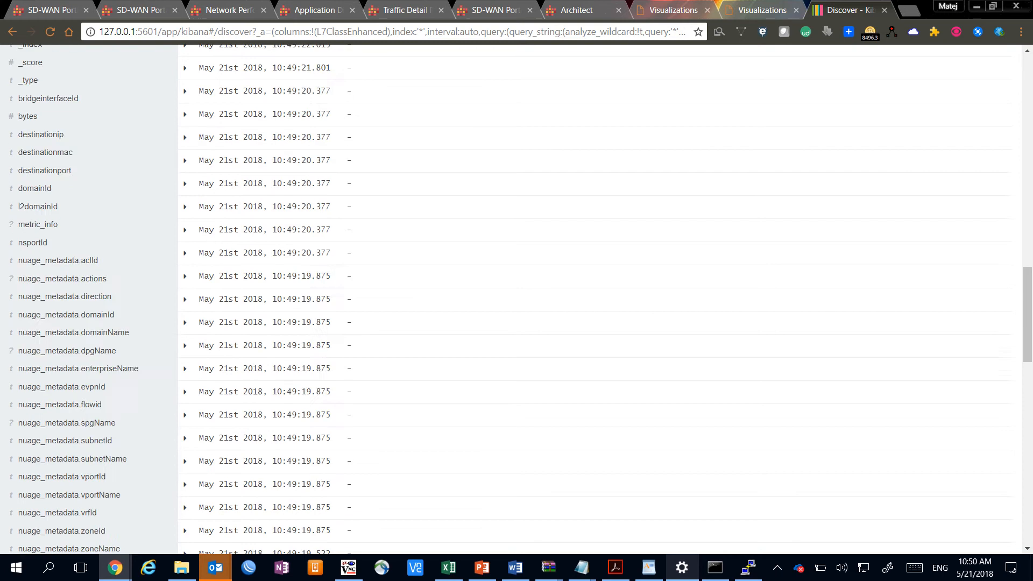
pyautogui.scroll(-10, 517, 299)
pyautogui.scroll(20, 516, 299)
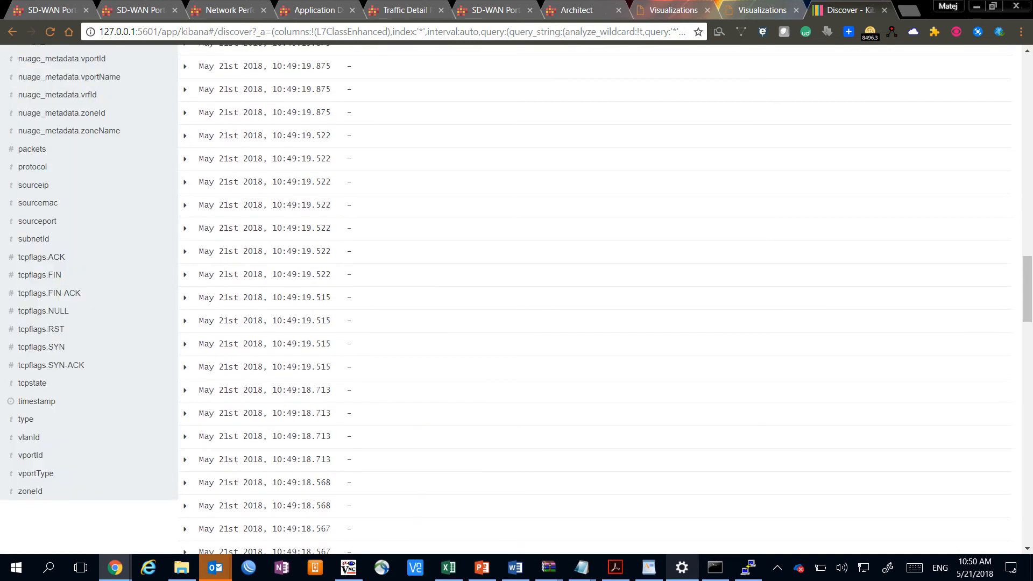
pyautogui.scroll(10, 517, 299)
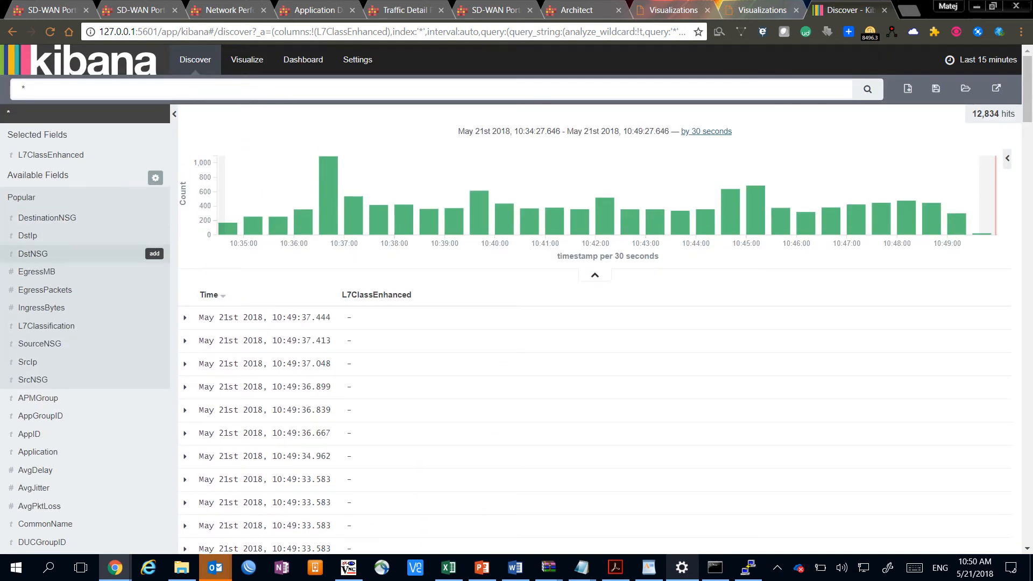
# Step: Add the DestinationNSG and SourceNSG fields as columns of the record list
pyautogui.moveTo(154, 217)
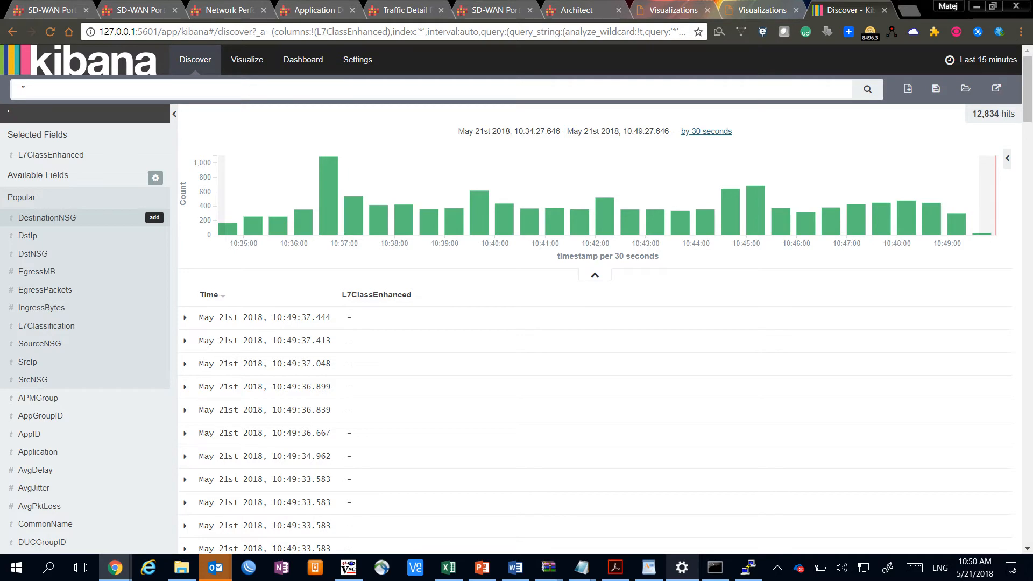
pyautogui.click(154, 217)
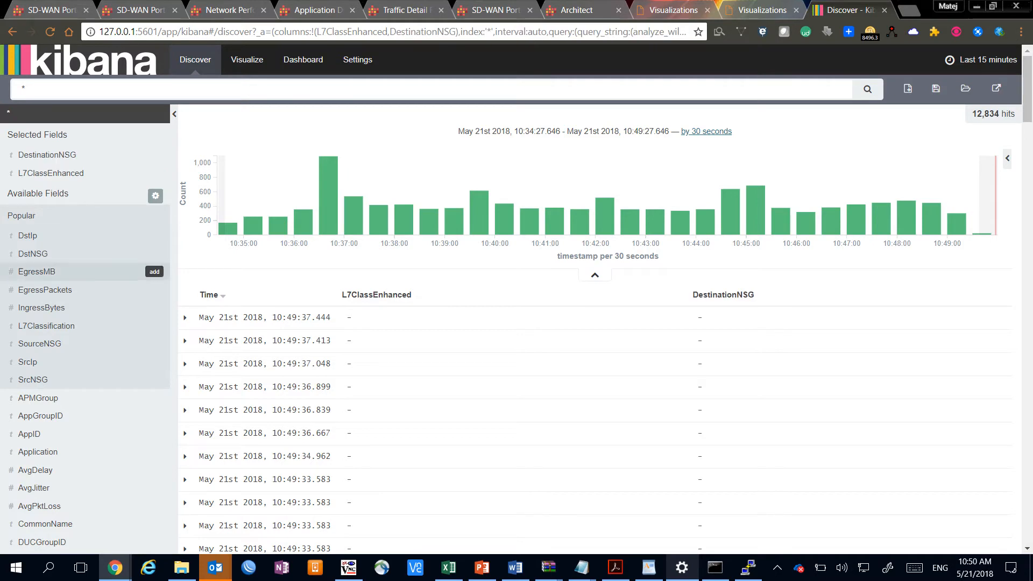
pyautogui.click(154, 344)
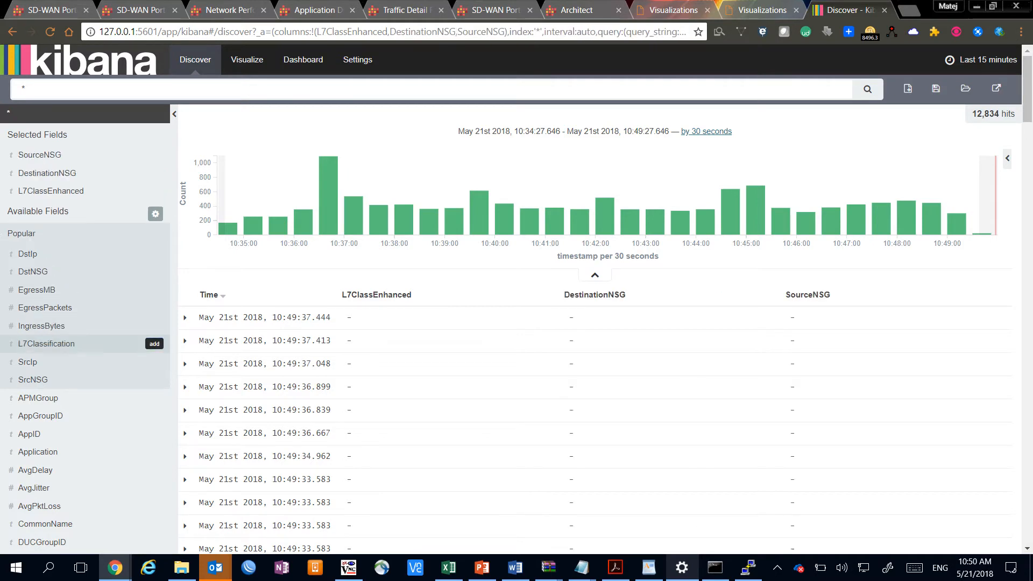
# Step: Examine the DestinationNSG and SourceNSG values in the record list, highlighting some of the gateway names
pyautogui.scroll(-15, 155, 323)
pyautogui.scroll(-2, 517, 297)
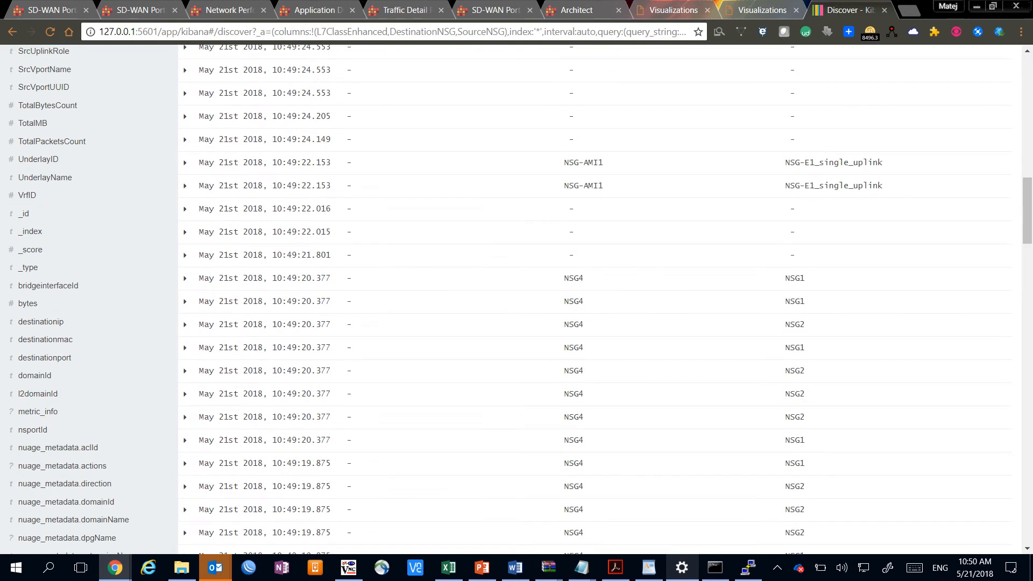
pyautogui.moveTo(564, 162); pyautogui.dragTo(604, 162)
pyautogui.doubleClick(573, 324)
pyautogui.doubleClick(795, 324)
pyautogui.scroll(17, 323, 203)
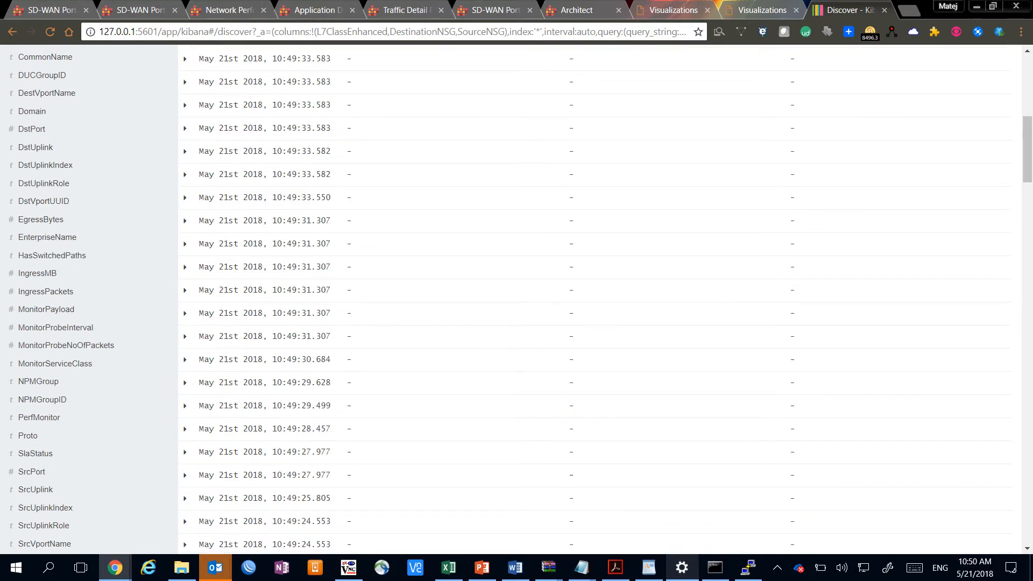
pyautogui.scroll(1, 329, 205)
# Step: Filter the records with the previously used query _exists_:L7ClassEnhanced AND Bratislava* AND "192.168.0.169"
pyautogui.doubleClick(23, 89)
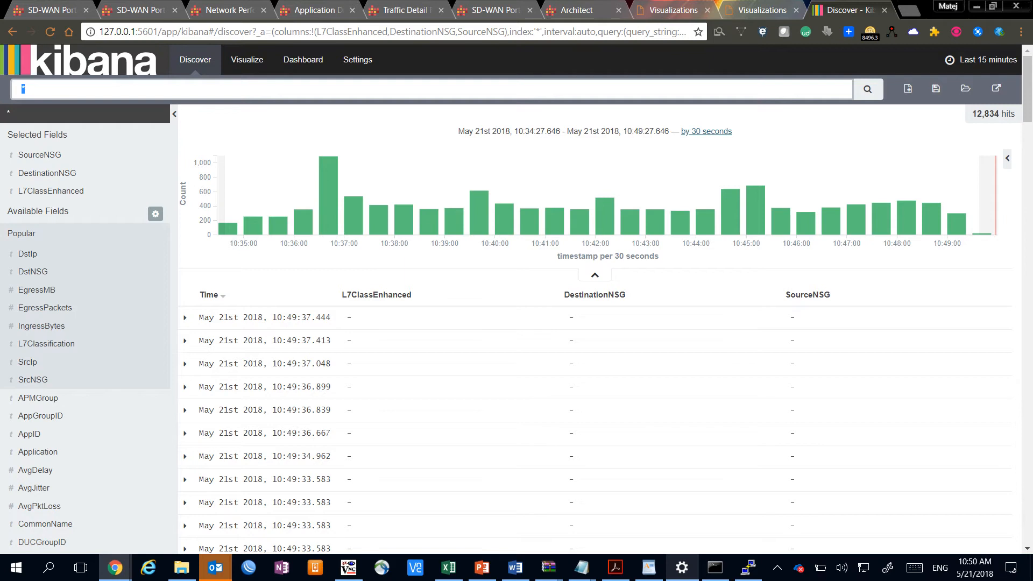
pyautogui.write('_')
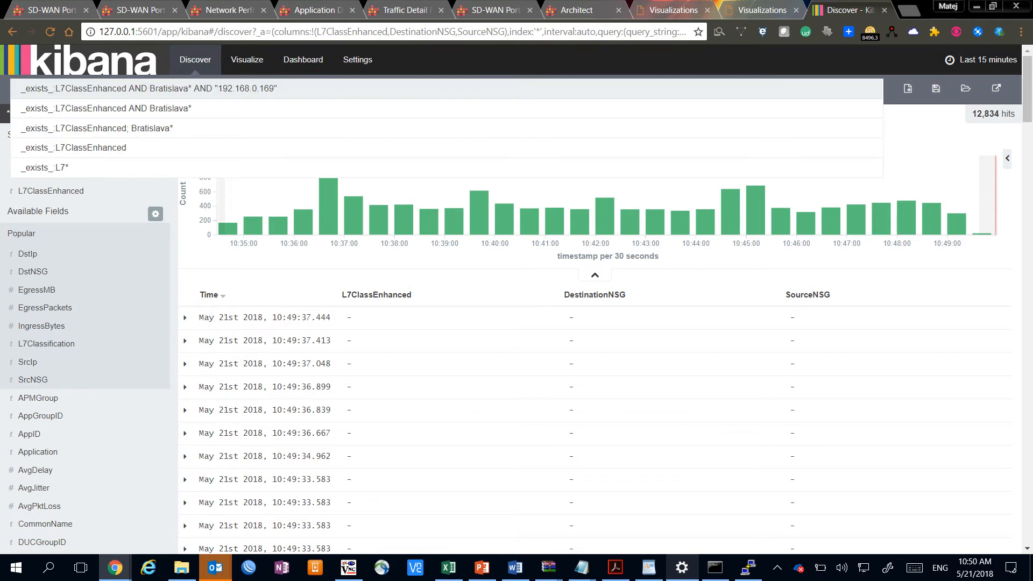
pyautogui.press('Down')
pyautogui.press('Down')
pyautogui.press('Down')
pyautogui.press('Down')
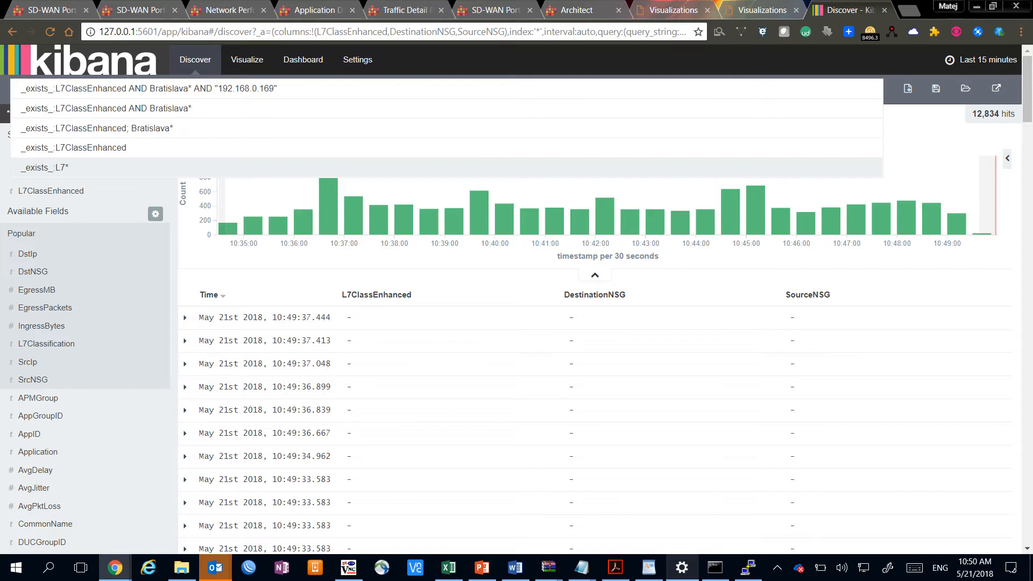
pyautogui.press('Up')
pyautogui.press('Up')
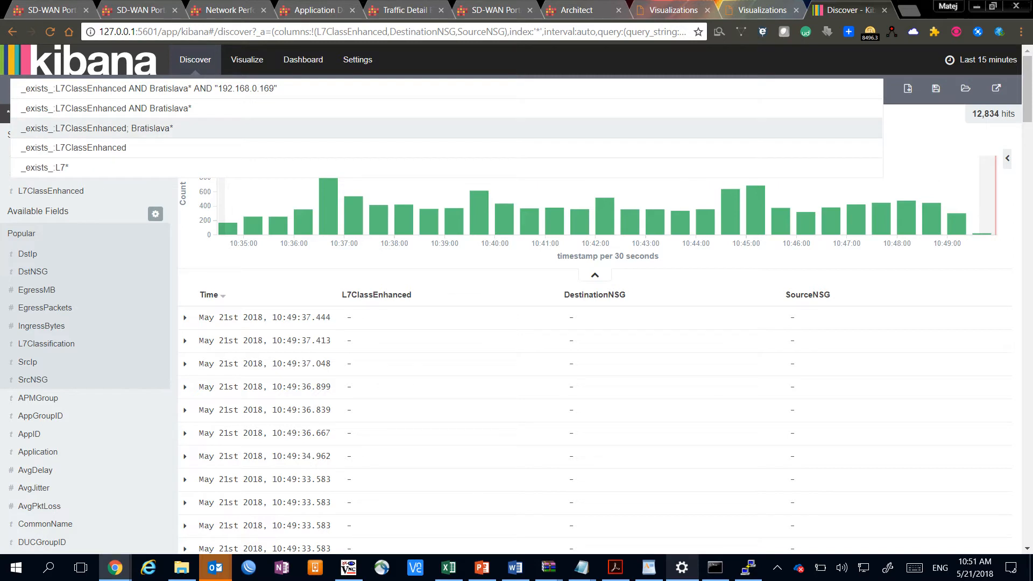
pyautogui.press('Up')
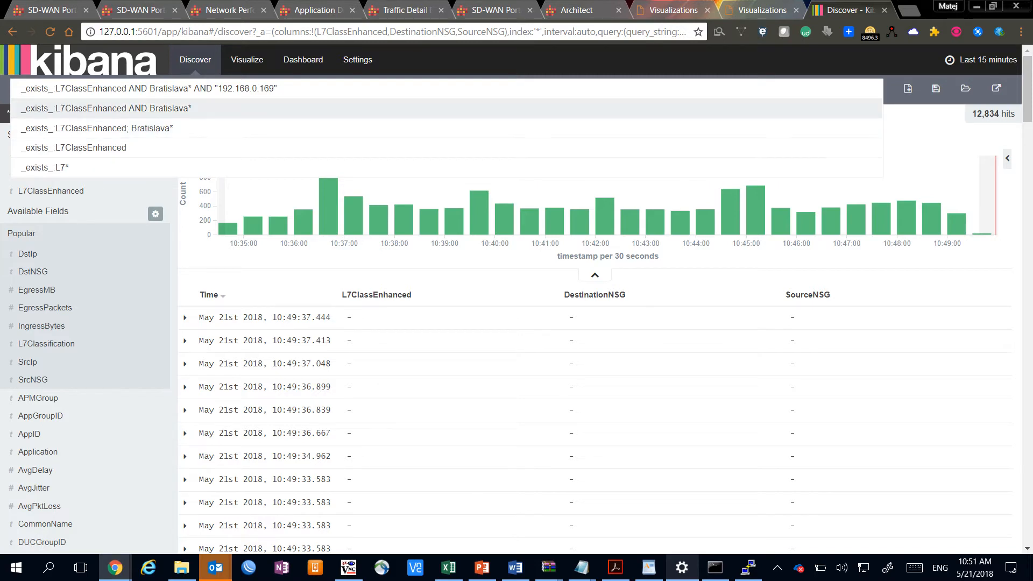
pyautogui.press('Down')
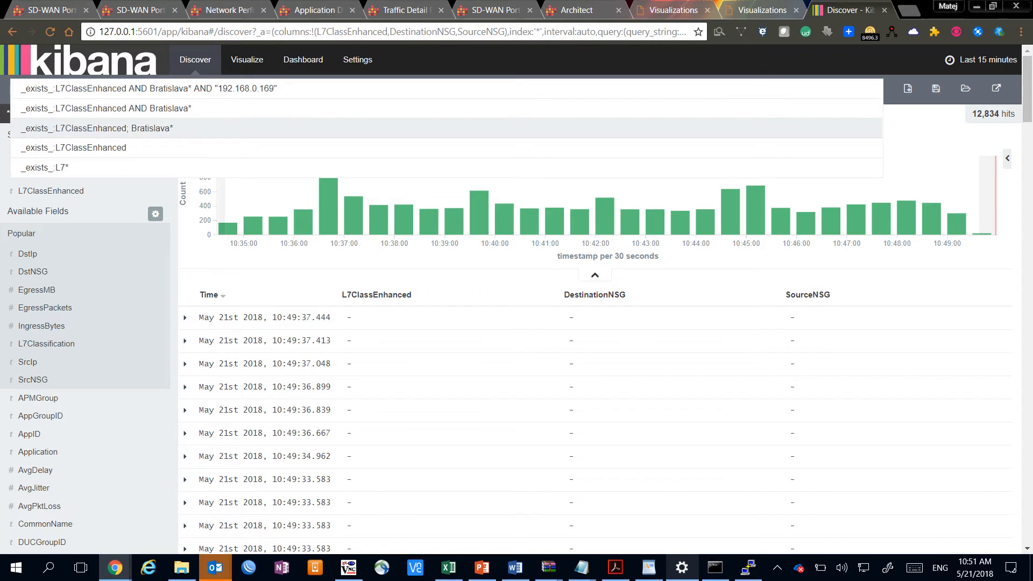
pyautogui.press('Up')
pyautogui.press('Up')
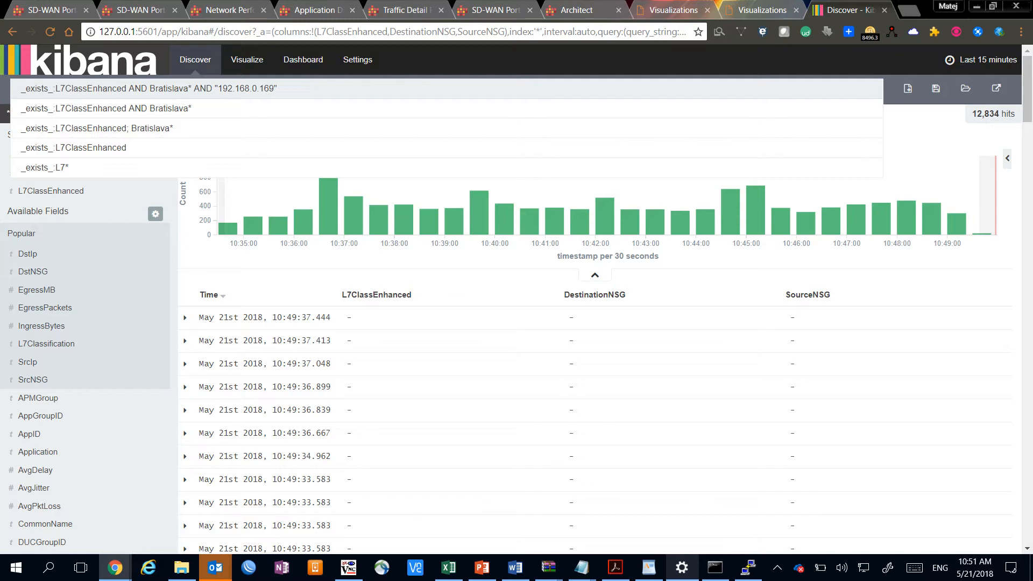
pyautogui.press('Return')
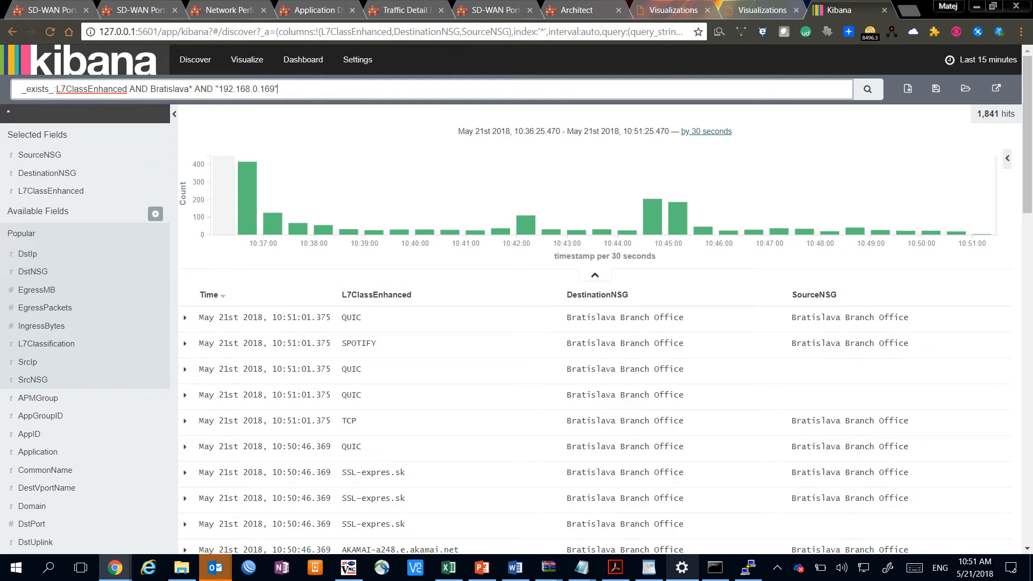
# Step: Examine the L7ClassEnhanced values in the filtered records, highlighting the SSL-expres.sk, AKAMAI-a248.e.akamai.net, SPOTIFY and QUIC entries
pyautogui.scroll(-10, 595, 275)
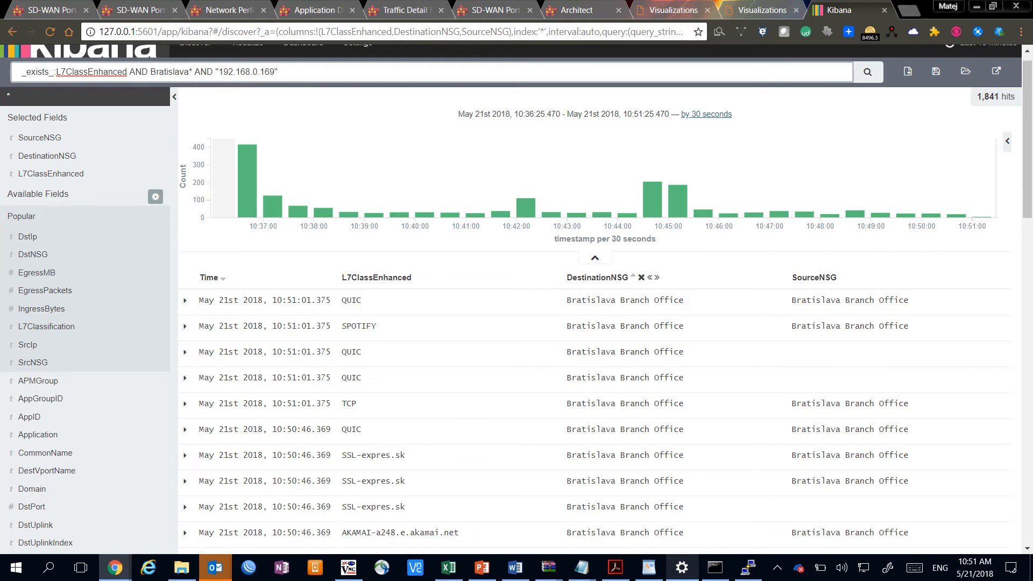
pyautogui.scroll(-12, 594, 275)
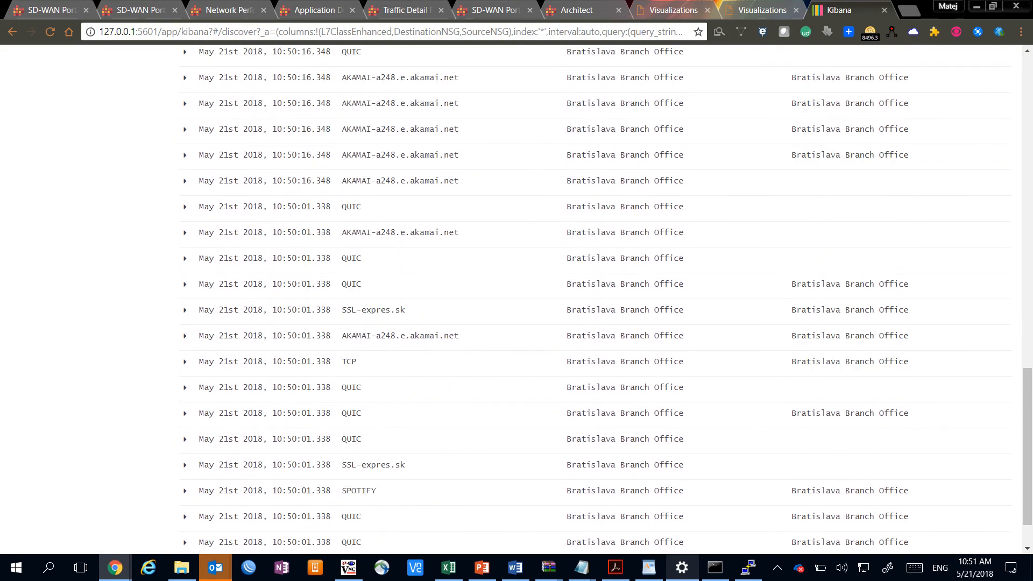
pyautogui.scroll(-10, 595, 302)
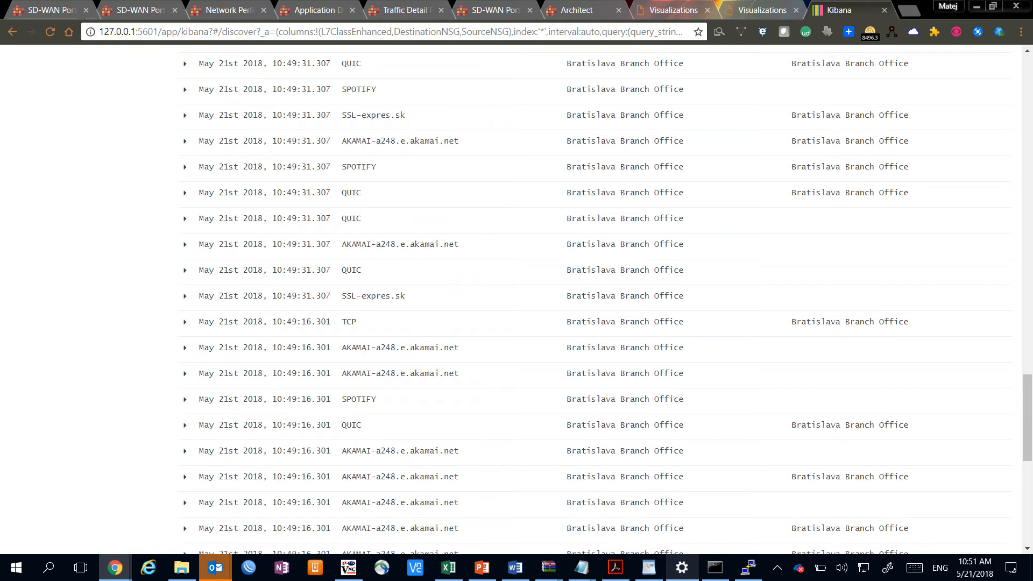
pyautogui.moveTo(341, 115); pyautogui.dragTo(405, 115)
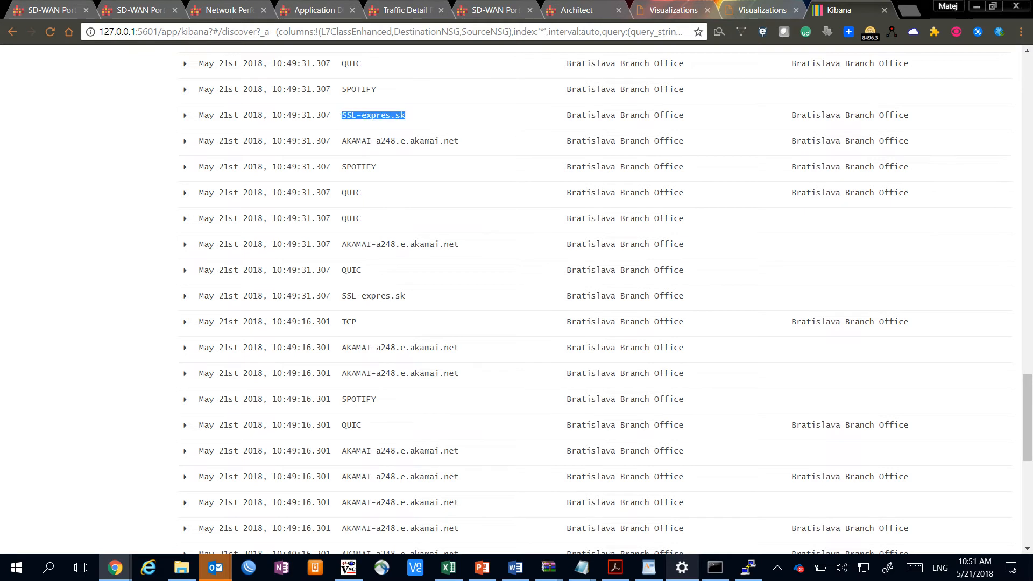
pyautogui.tripleClick(377, 141)
pyautogui.tripleClick(359, 167)
pyautogui.tripleClick(352, 192)
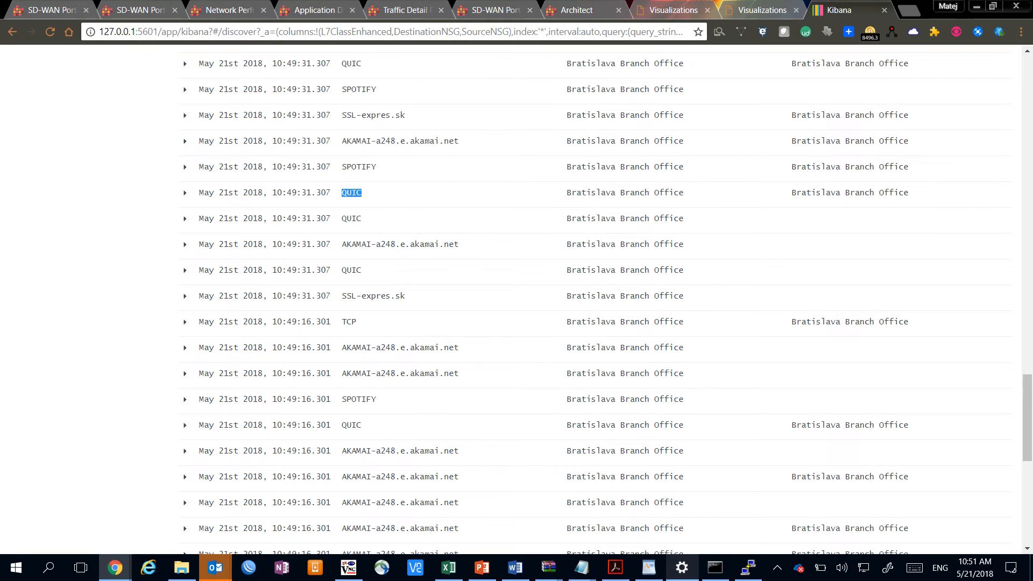
# Step: Save the current search under the name Demo Host L7 Visual
pyautogui.scroll(-8, 592, 301)
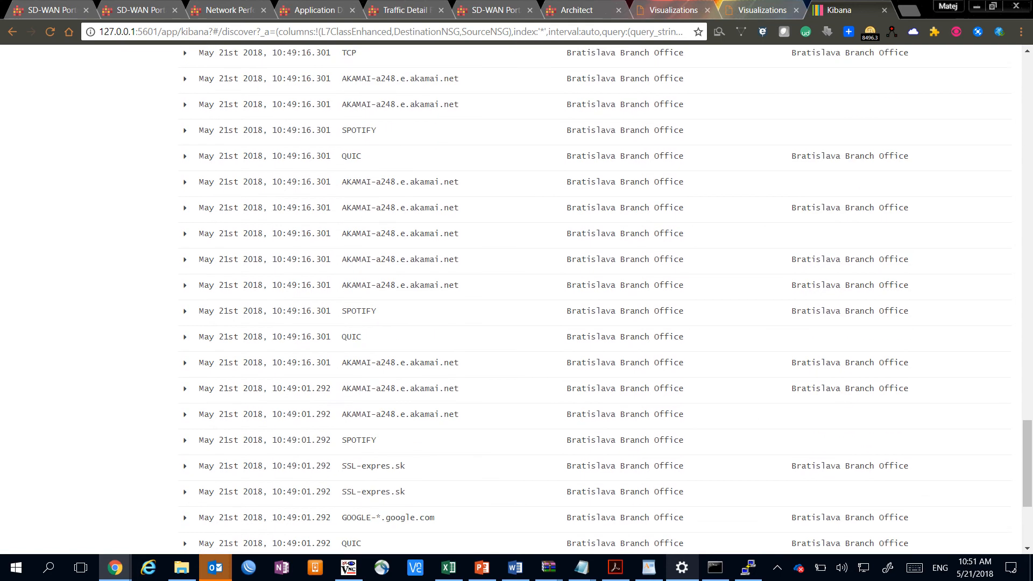
pyautogui.scroll(10, 592, 301)
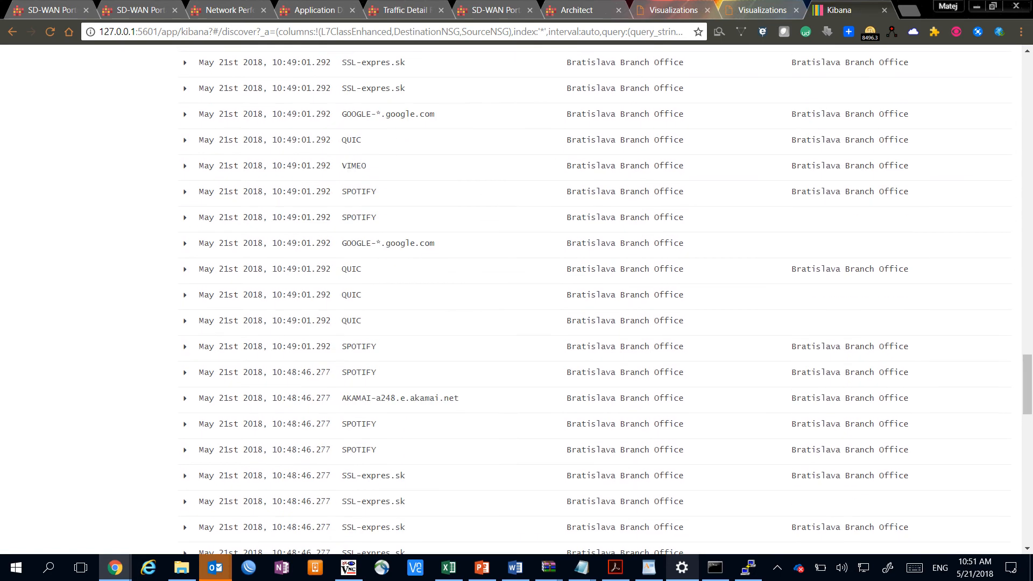
pyautogui.scroll(10, 592, 301)
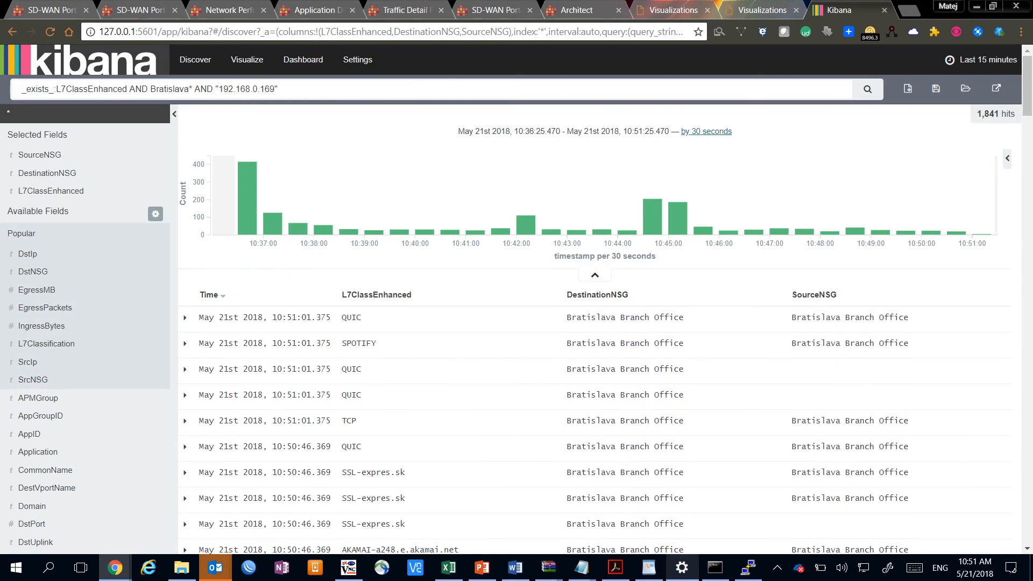
pyautogui.click(279, 90)
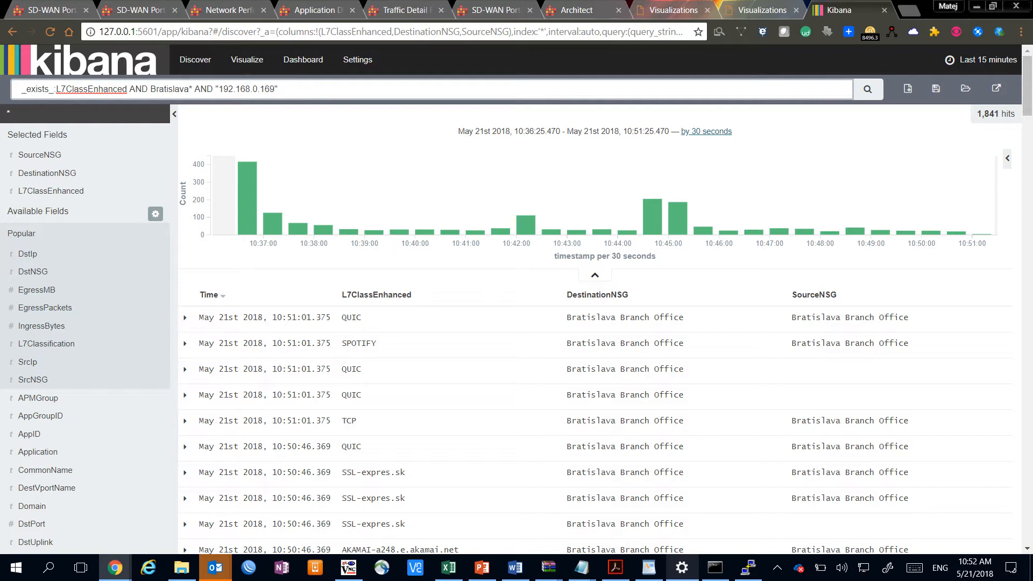
pyautogui.click(936, 88)
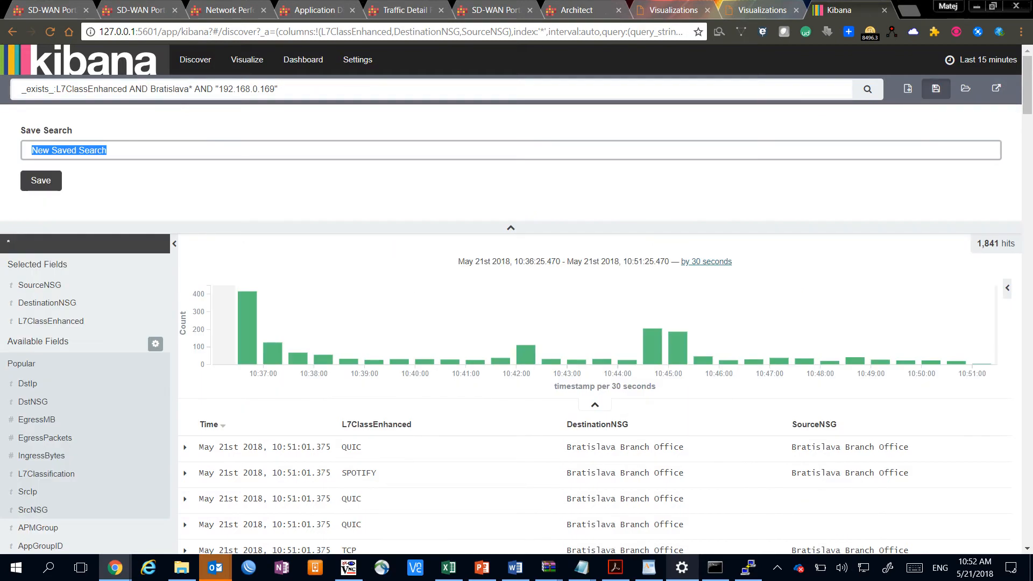
pyautogui.write('D')
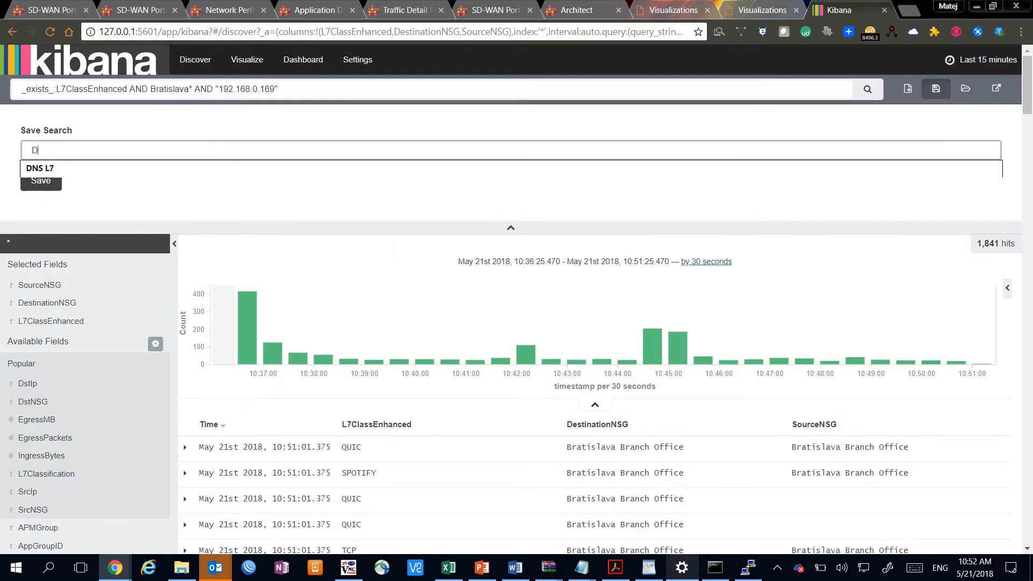
pyautogui.write('emo Host')
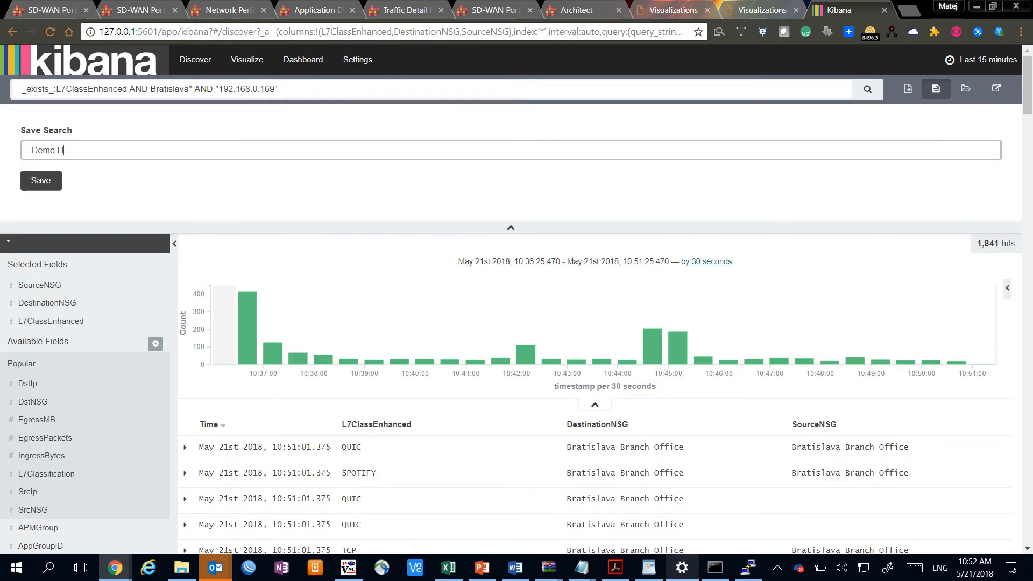
pyautogui.write(' L7 Visual')
pyautogui.press('Return')
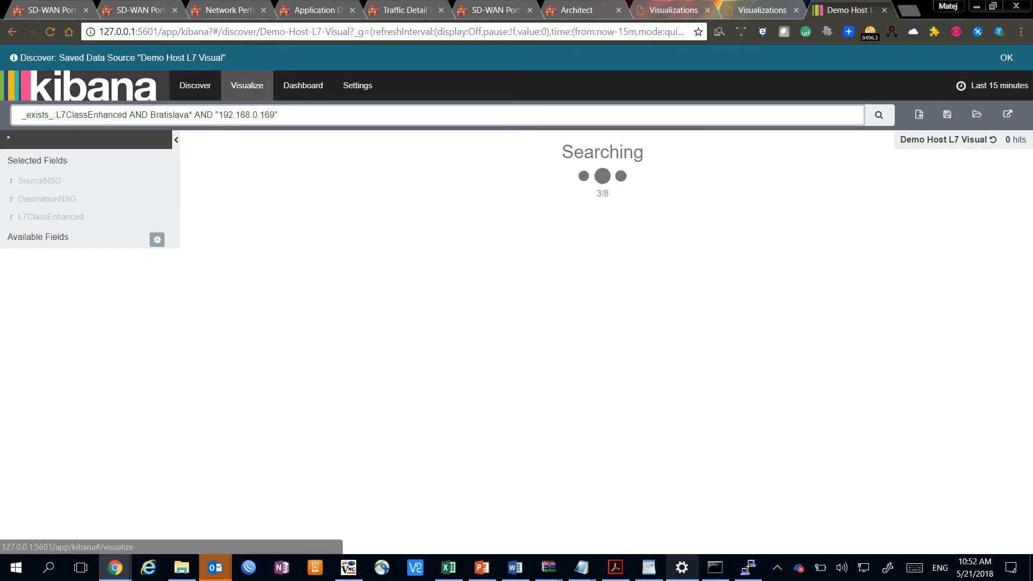
# Step: Create a new line chart visualization based on the saved search Demo Host L7 Visual
pyautogui.click(247, 85)
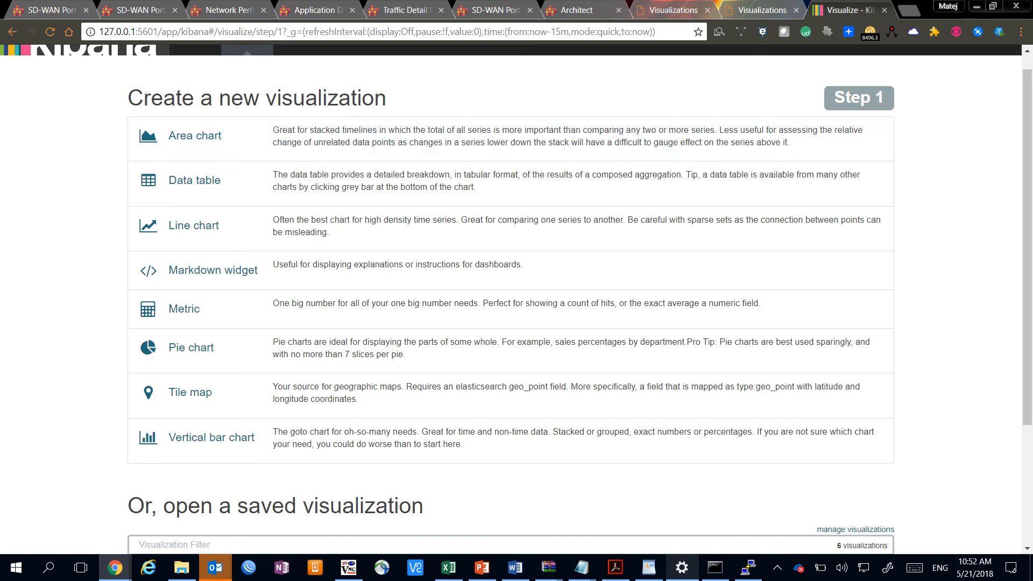
pyautogui.scroll(-3, 517, 156)
pyautogui.scroll(4, 516, 156)
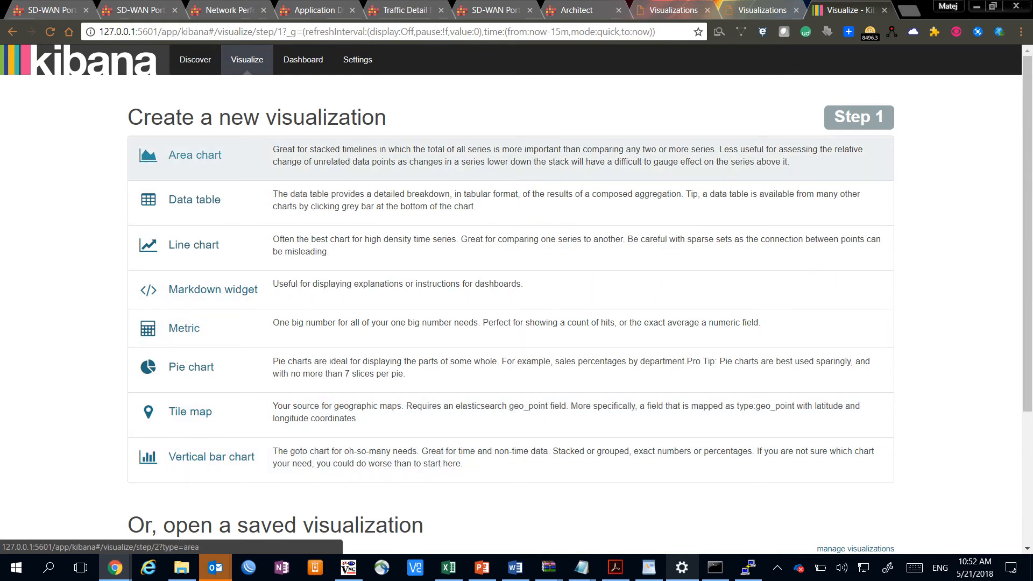
pyautogui.click(193, 245)
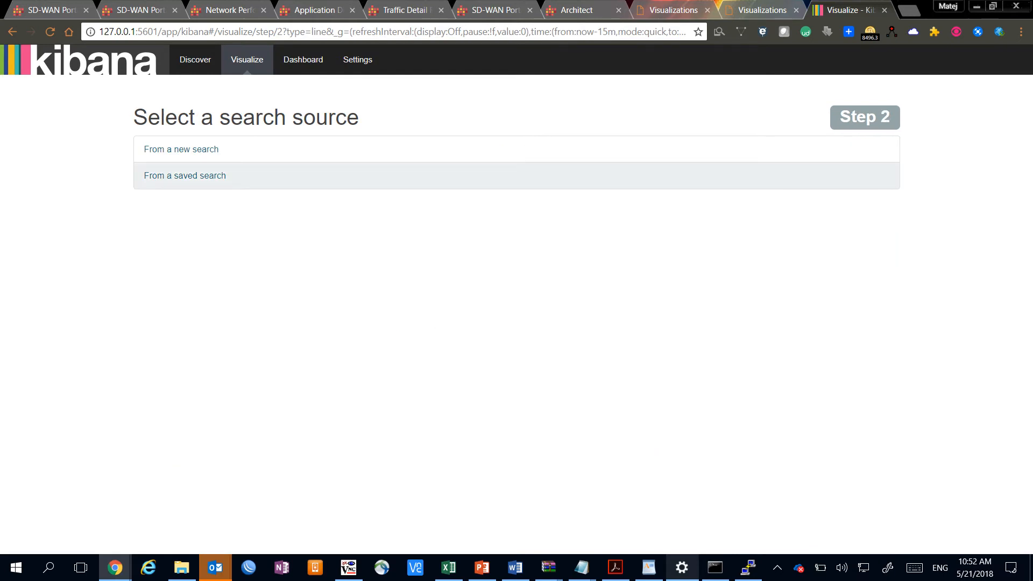
pyautogui.click(184, 176)
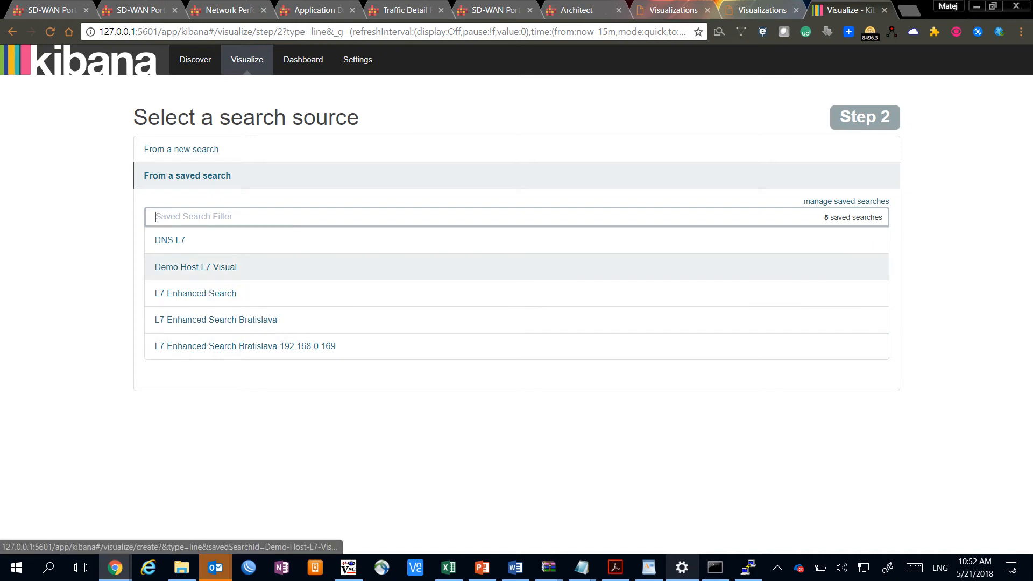
pyautogui.click(253, 272)
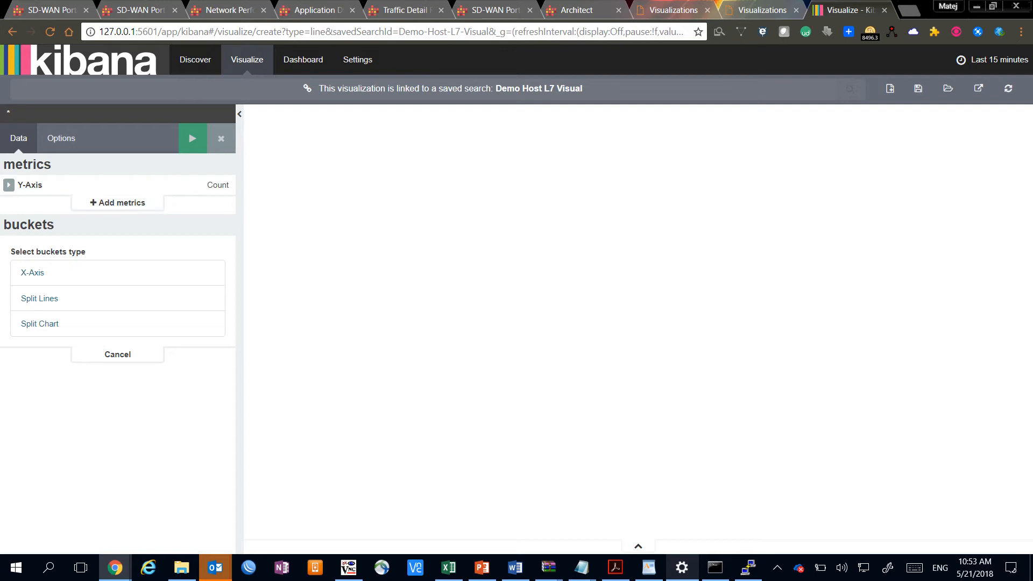
# Step: Set the chart's Y-axis metric to the Average aggregation of the TotalBytesCount field
pyautogui.tripleClick(33, 185)
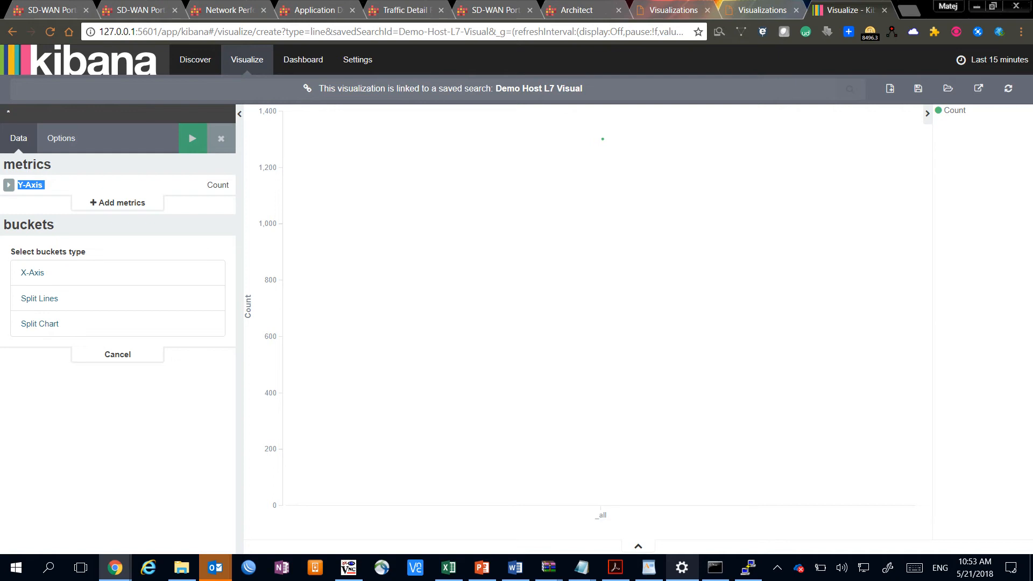
pyautogui.click(9, 184)
pyautogui.click(118, 219)
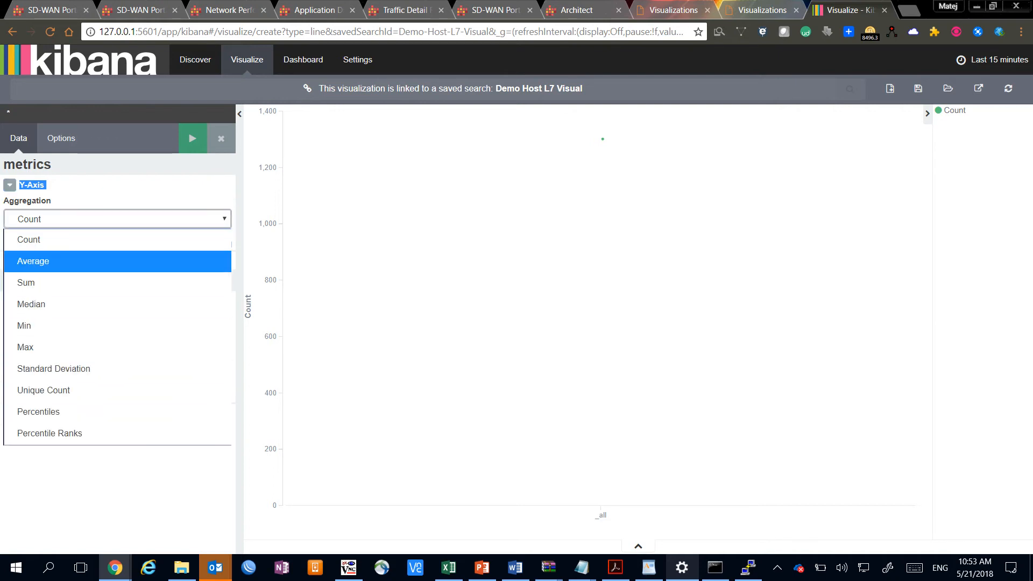
pyautogui.click(33, 260)
pyautogui.click(117, 264)
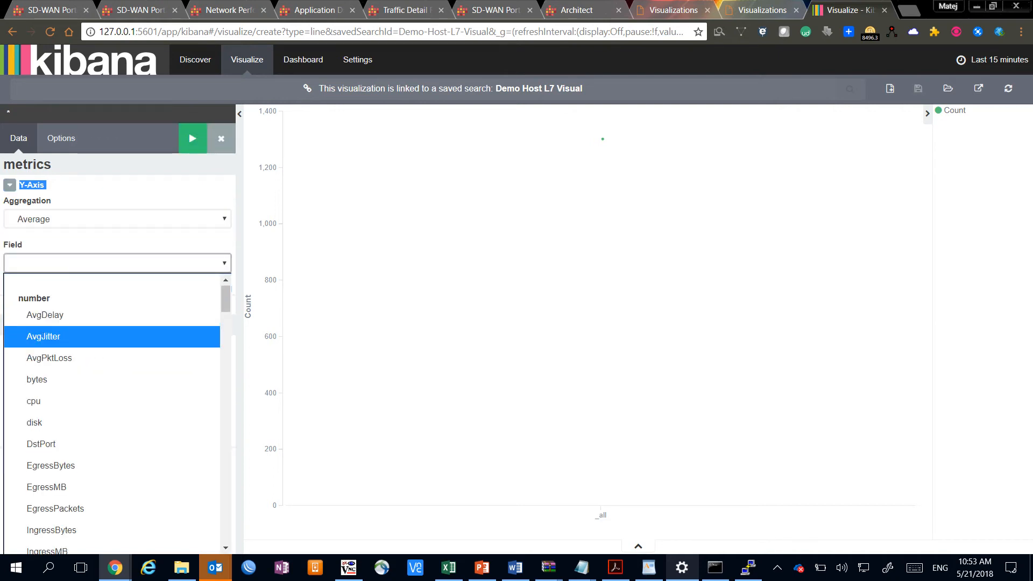
pyautogui.scroll(-6, 112, 344)
pyautogui.scroll(4, 112, 360)
pyautogui.scroll(-14, 112, 352)
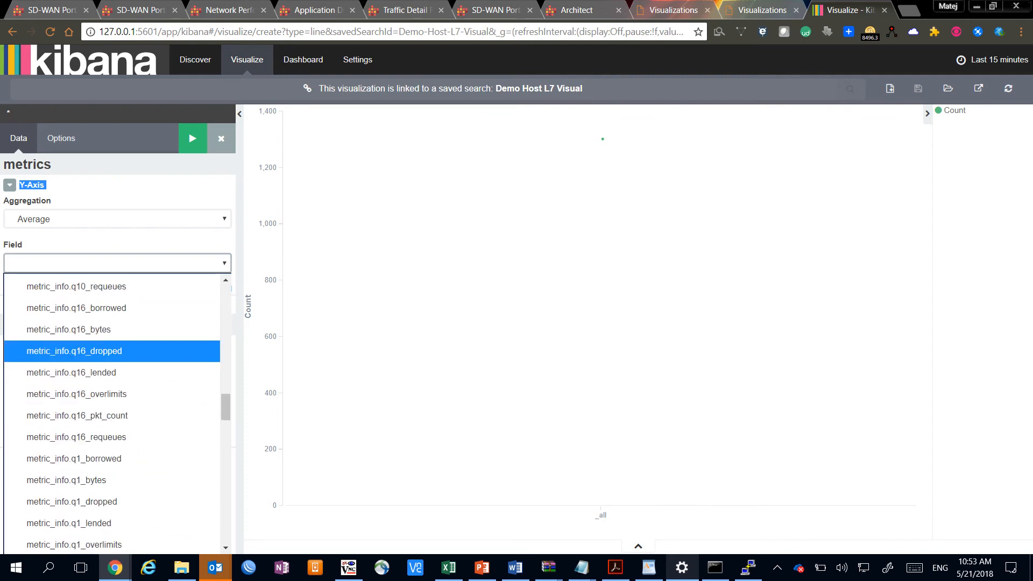
pyautogui.scroll(-10, 112, 377)
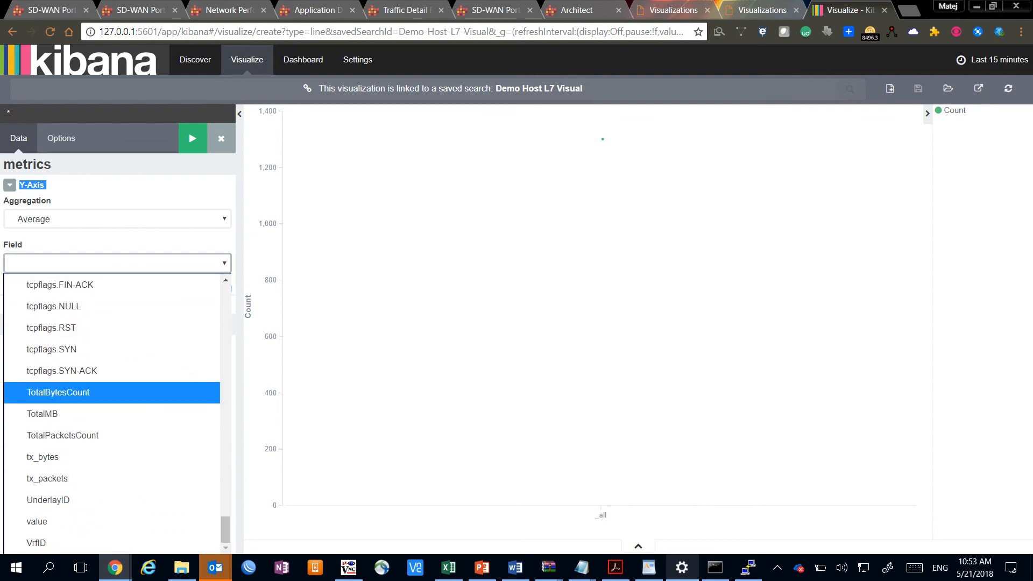
pyautogui.click(59, 392)
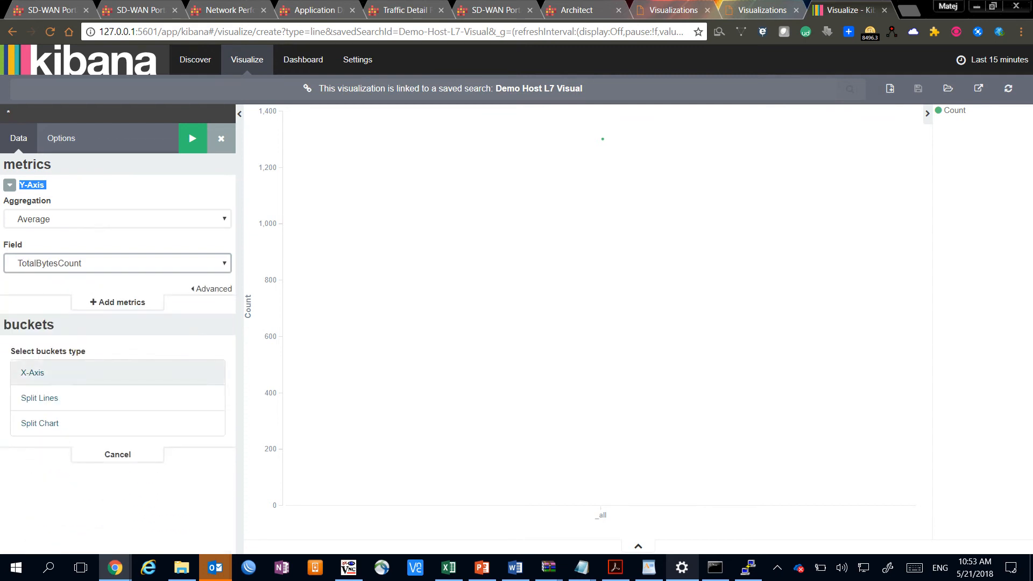
# Step: Add an X-axis bucket with the Terms aggregation and look through the fields available for it
pyautogui.click(32, 373)
pyautogui.click(119, 379)
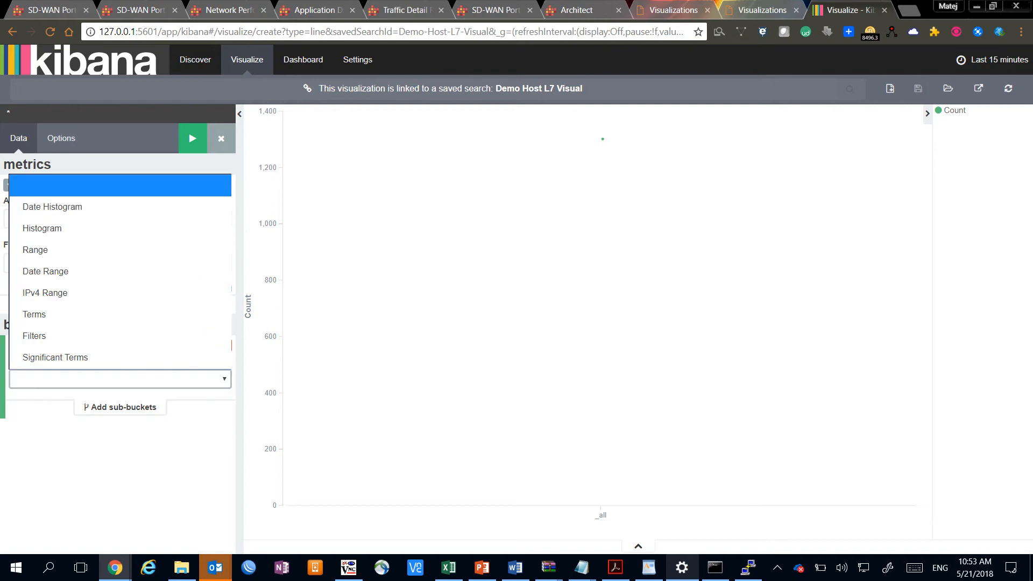
pyautogui.click(43, 315)
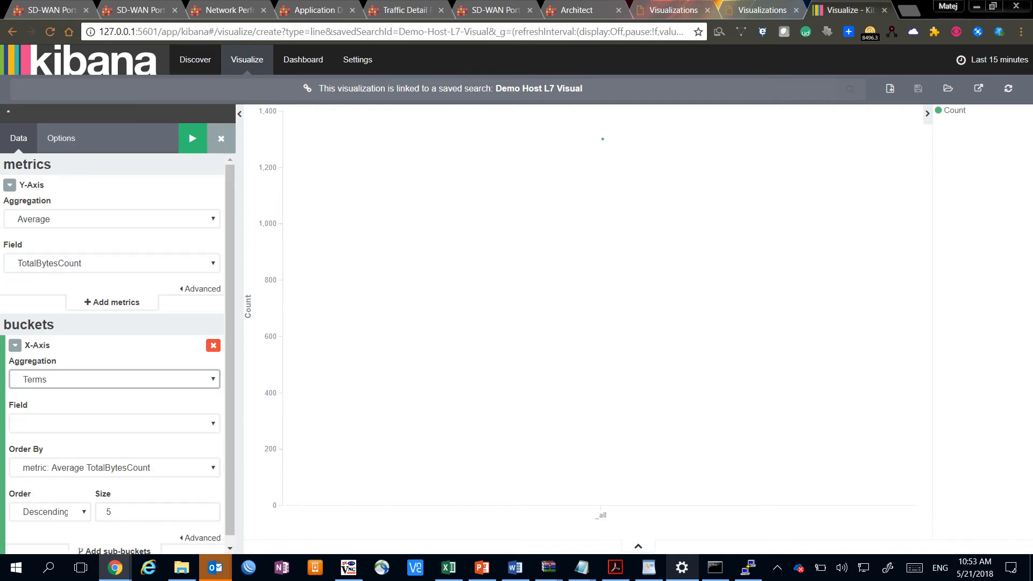
pyautogui.click(114, 424)
pyautogui.scroll(-20, 114, 273)
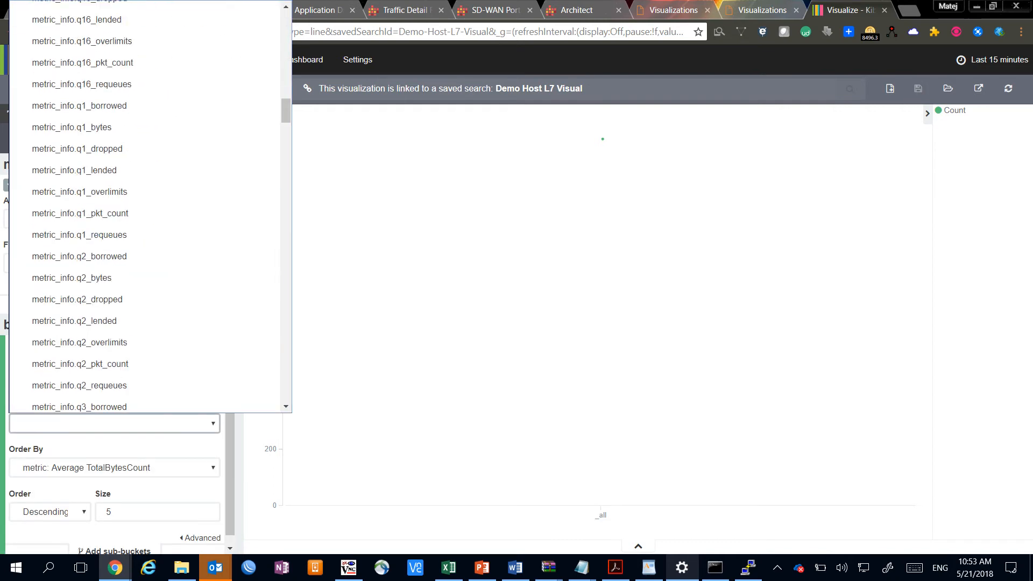
pyautogui.scroll(18, 114, 272)
pyautogui.click(114, 423)
# Step: Change the X-axis aggregation to Date Histogram, start adding a sub-bucket and apply the changes to the chart
pyautogui.click(114, 380)
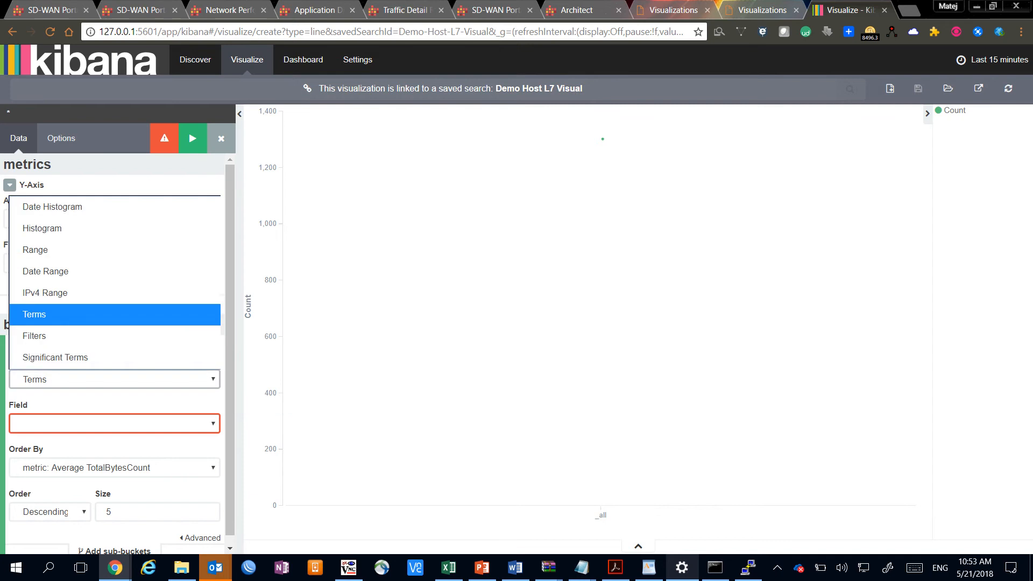
pyautogui.click(53, 207)
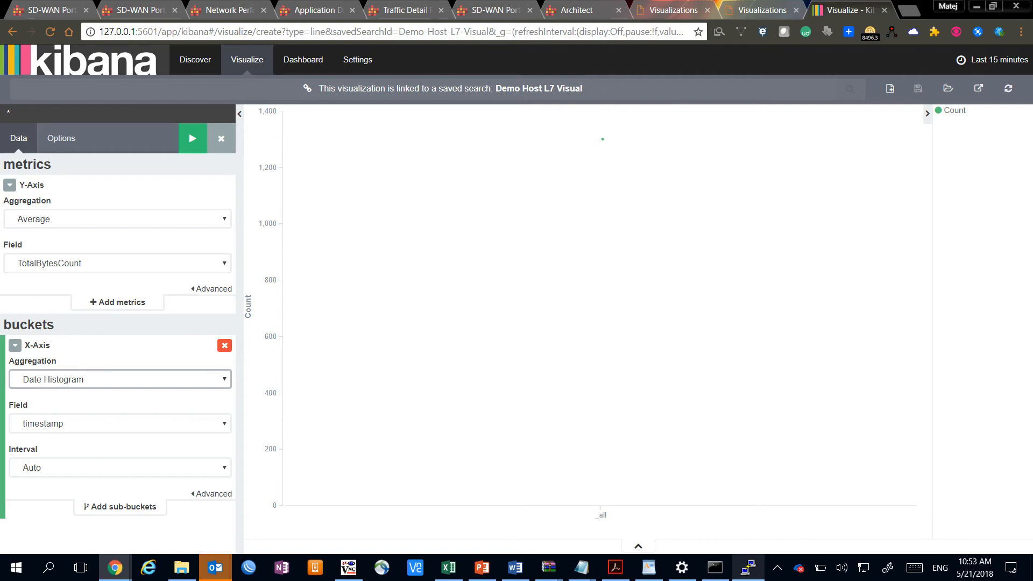
pyautogui.click(120, 506)
pyautogui.scroll(-1, 120, 484)
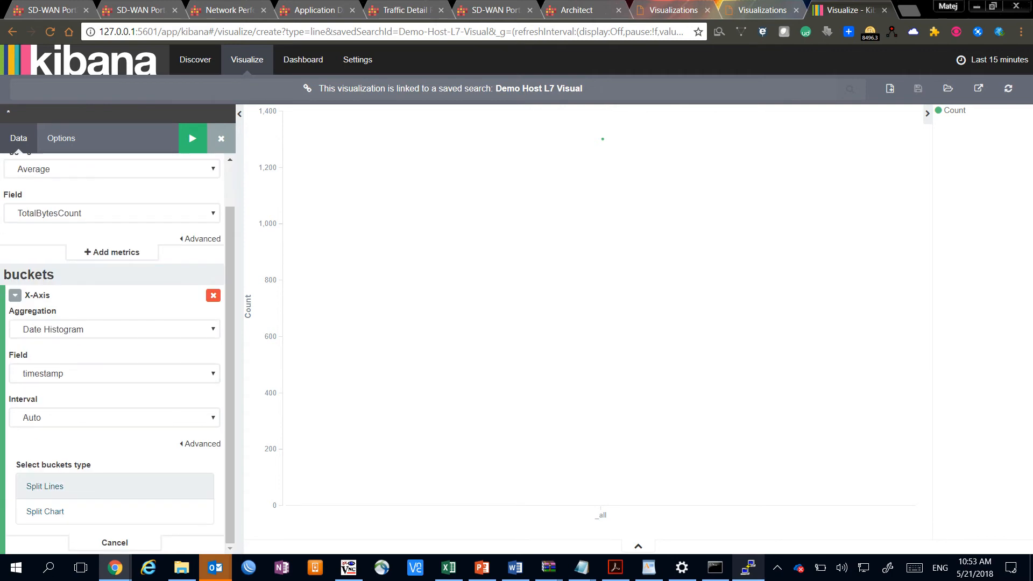
pyautogui.click(192, 138)
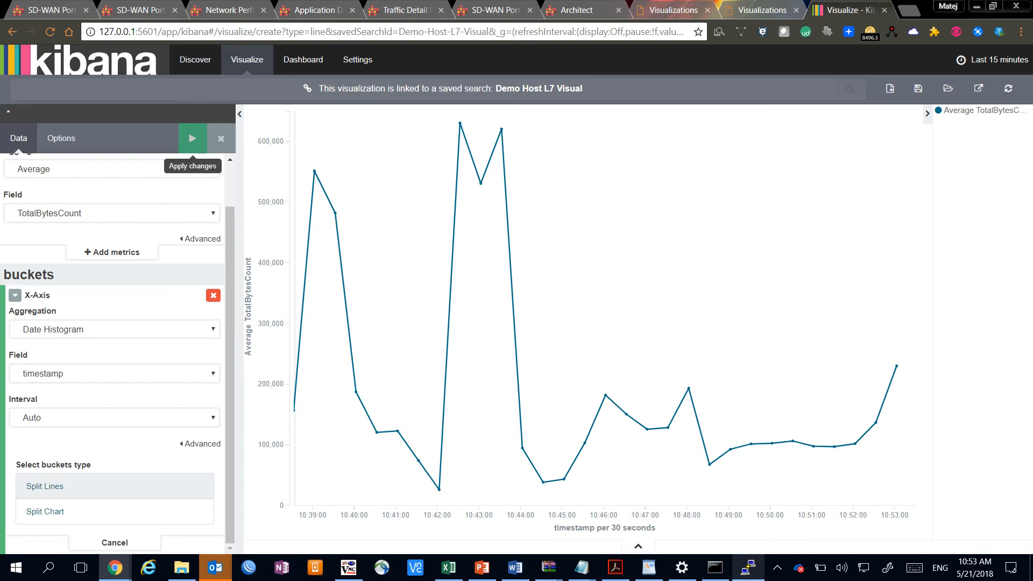
# Step: Add a Split Lines sub-bucket that uses the Terms sub aggregation
pyautogui.click(44, 486)
pyautogui.click(81, 515)
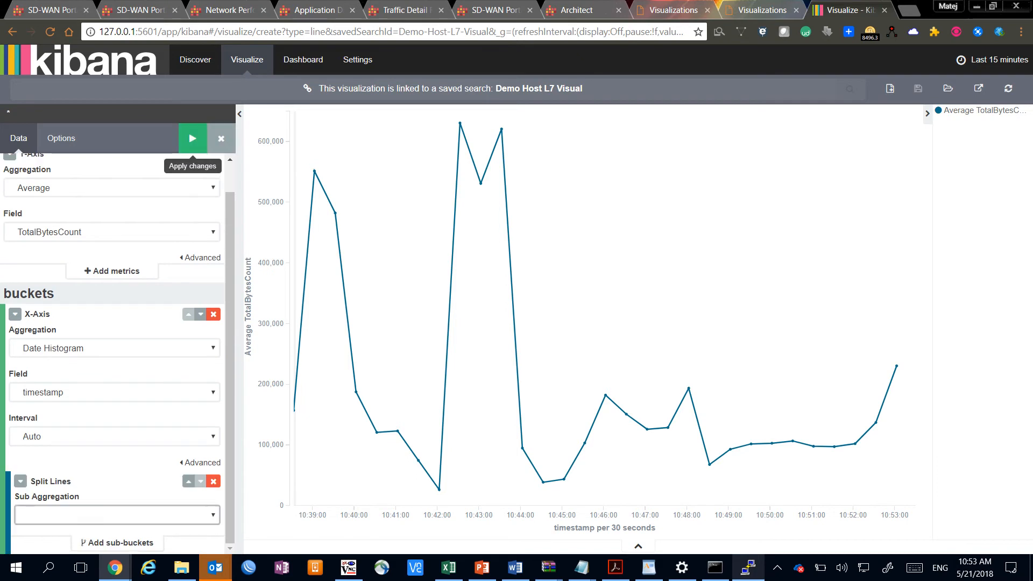
pyautogui.click(53, 449)
pyautogui.scroll(-2, 113, 349)
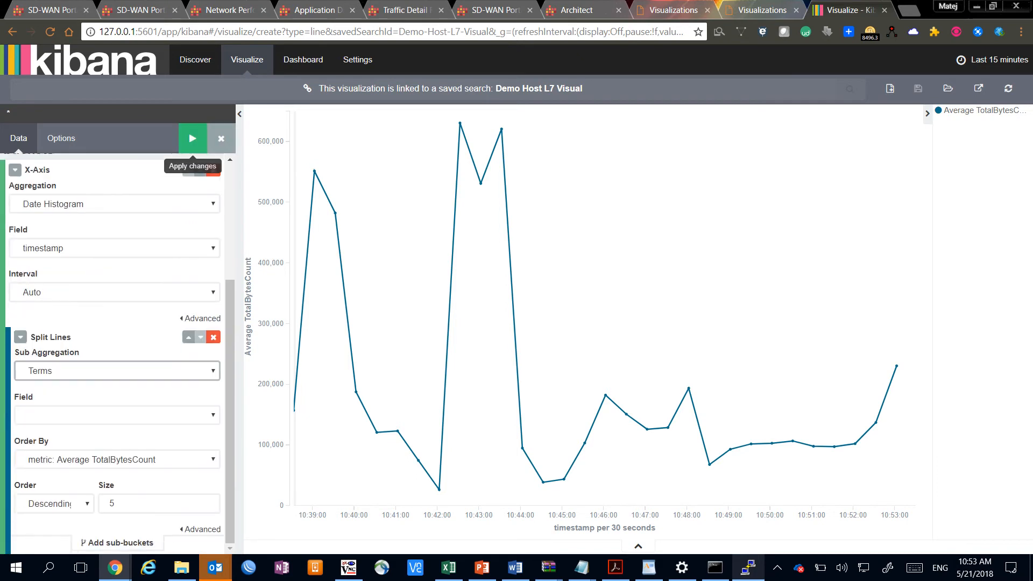
# Step: Split the lines by the L7ClassEnhanced field and apply the changes to the chart
pyautogui.click(117, 414)
pyautogui.scroll(-5, 108, 204)
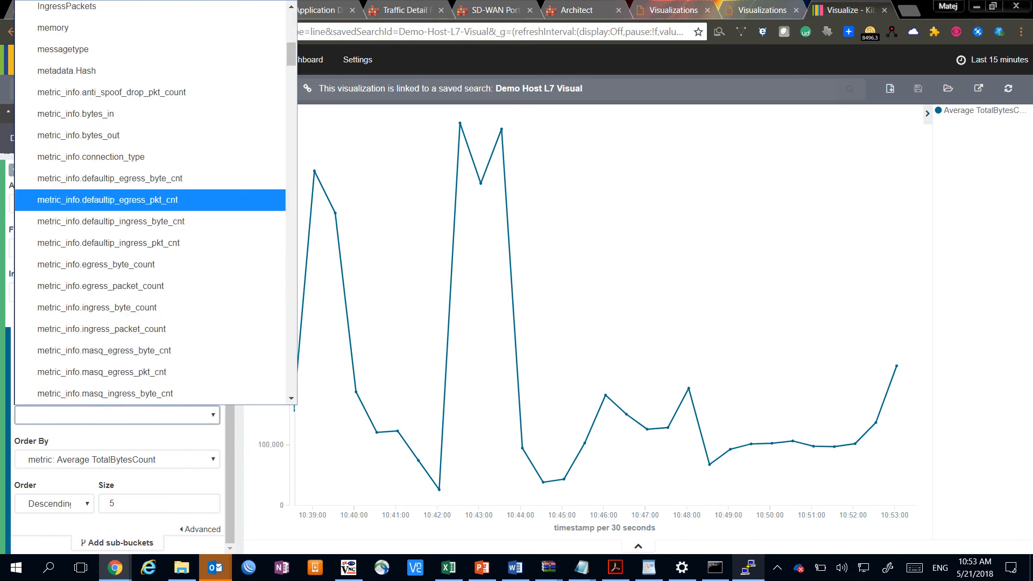
pyautogui.scroll(5, 107, 200)
pyautogui.scroll(2, 107, 194)
pyautogui.scroll(-10, 107, 161)
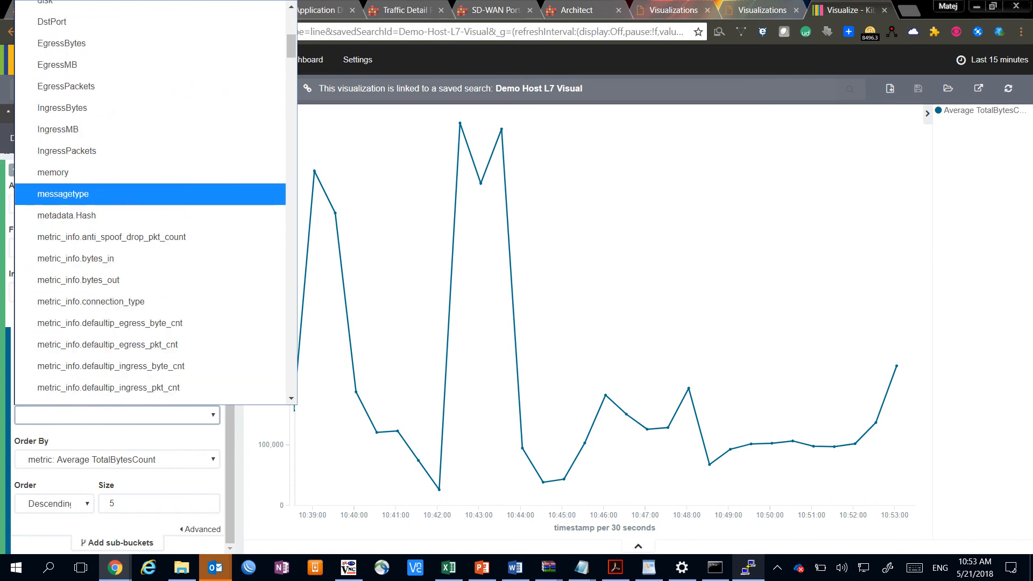
pyautogui.scroll(-15, 108, 253)
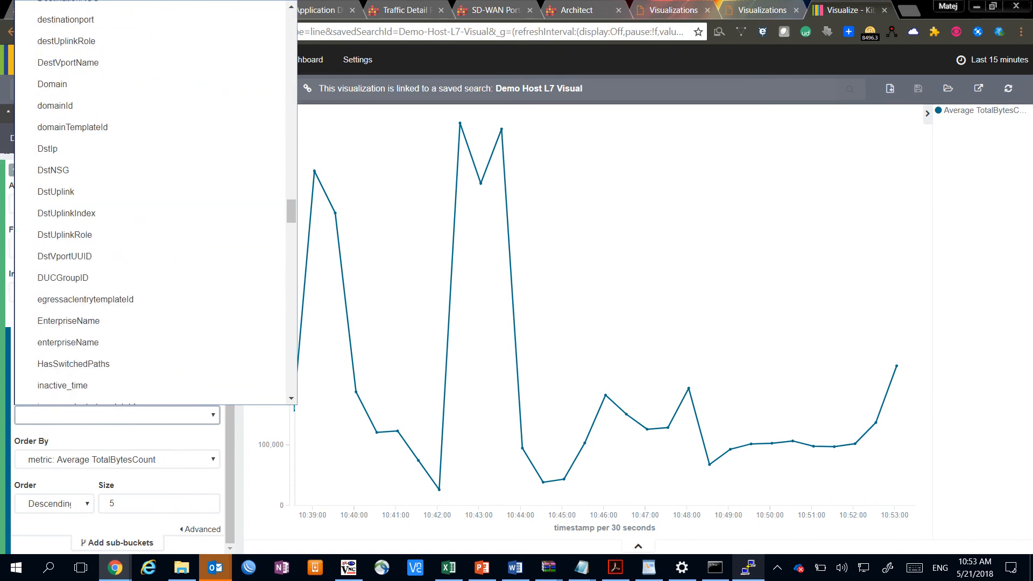
pyautogui.scroll(-6, 108, 253)
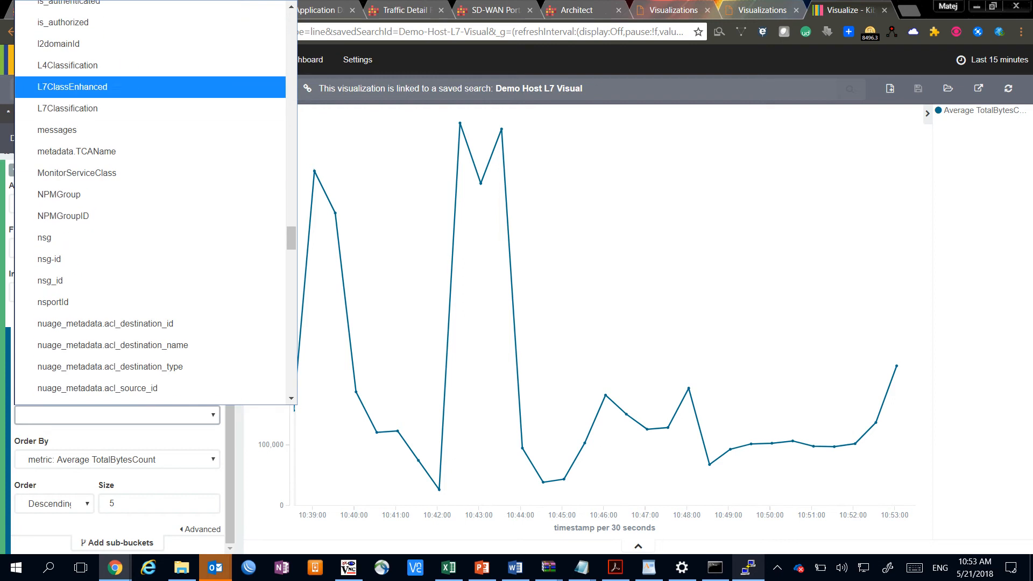
pyautogui.click(72, 86)
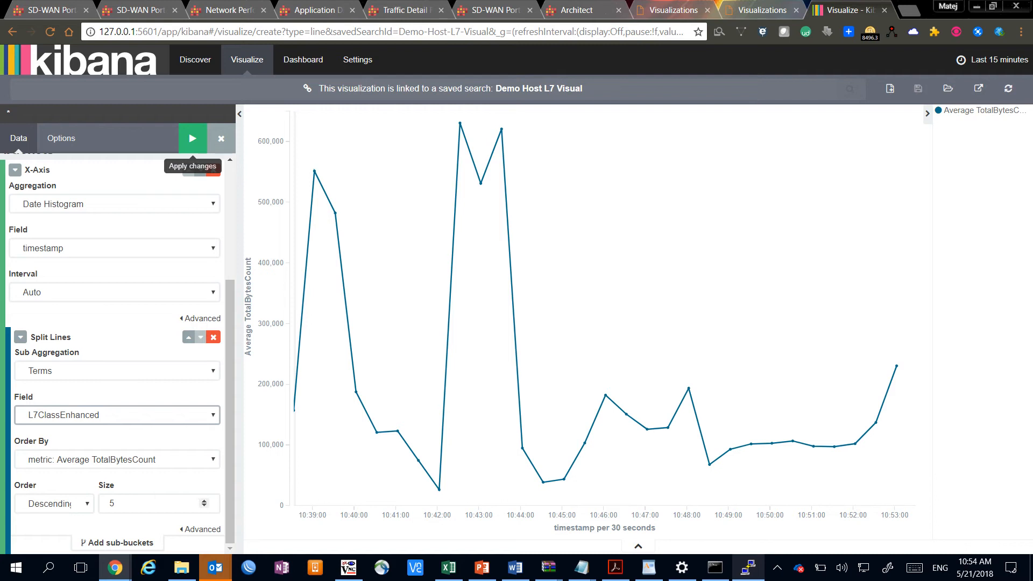
pyautogui.click(192, 138)
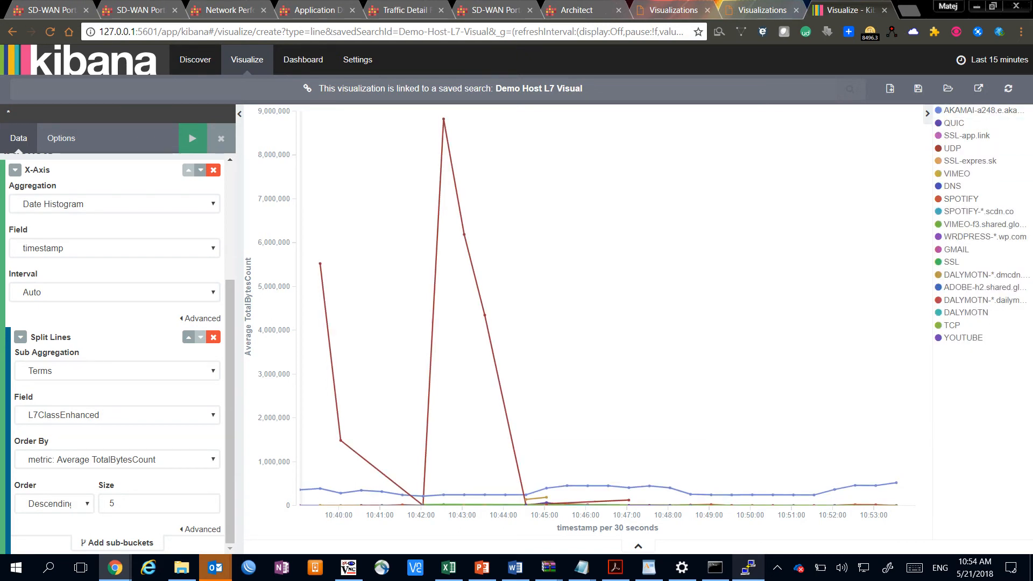
pyautogui.moveTo(729, 494)
pyautogui.moveTo(525, 498)
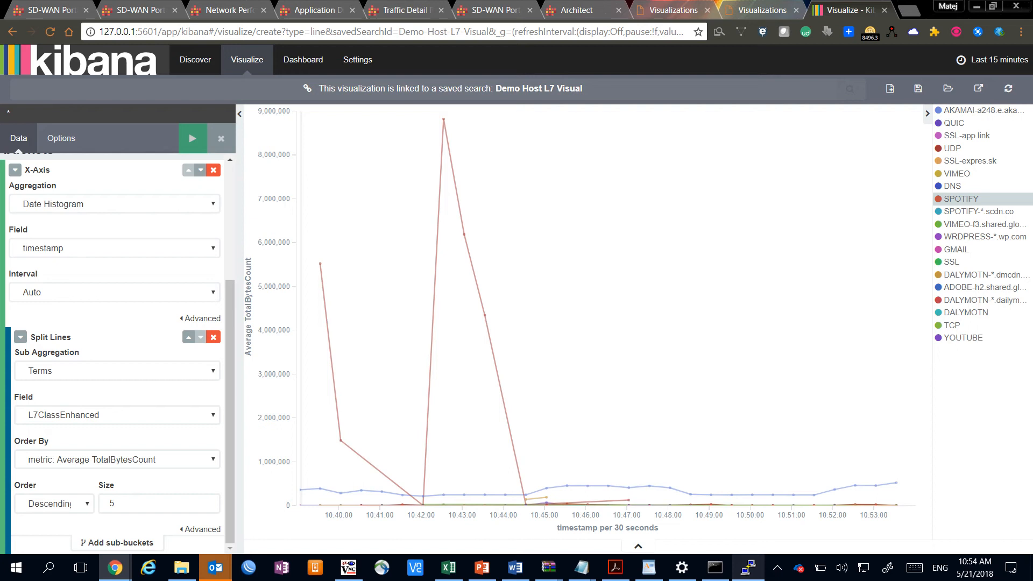
pyautogui.click(961, 199)
pyautogui.click(961, 199)
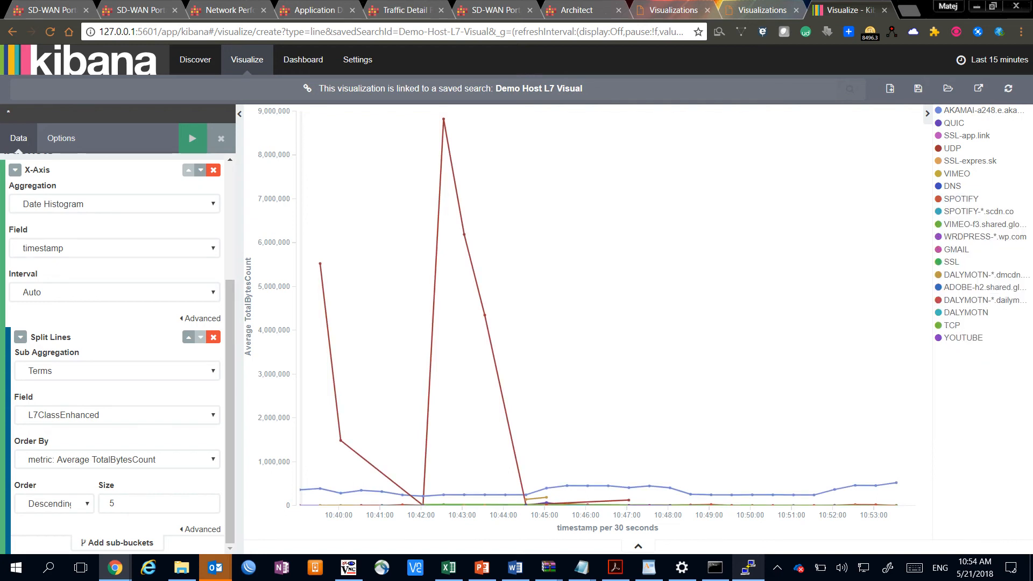
# Step: Open the saved dashboard Demo for SD-WAN
pyautogui.click(303, 59)
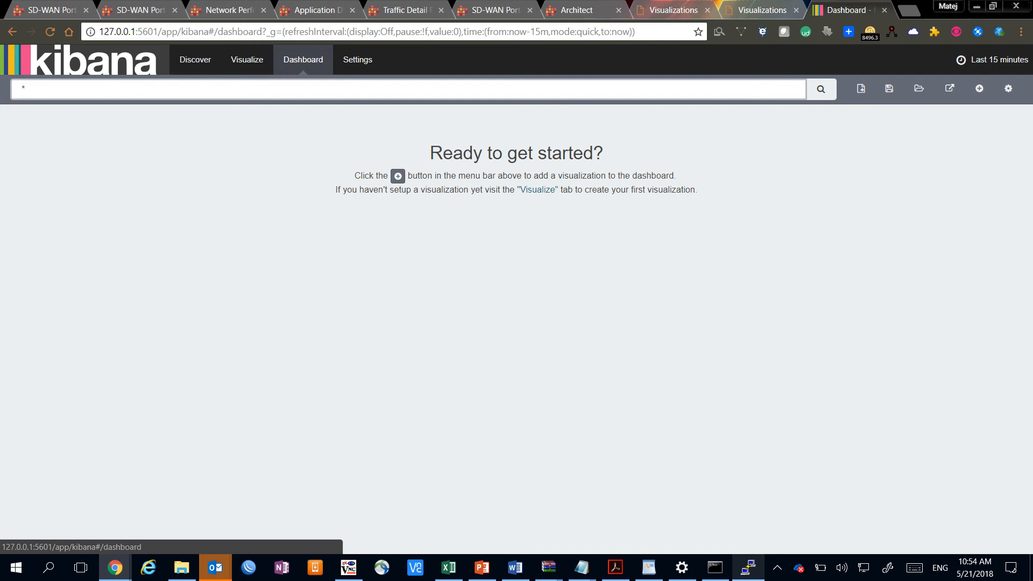
pyautogui.click(919, 89)
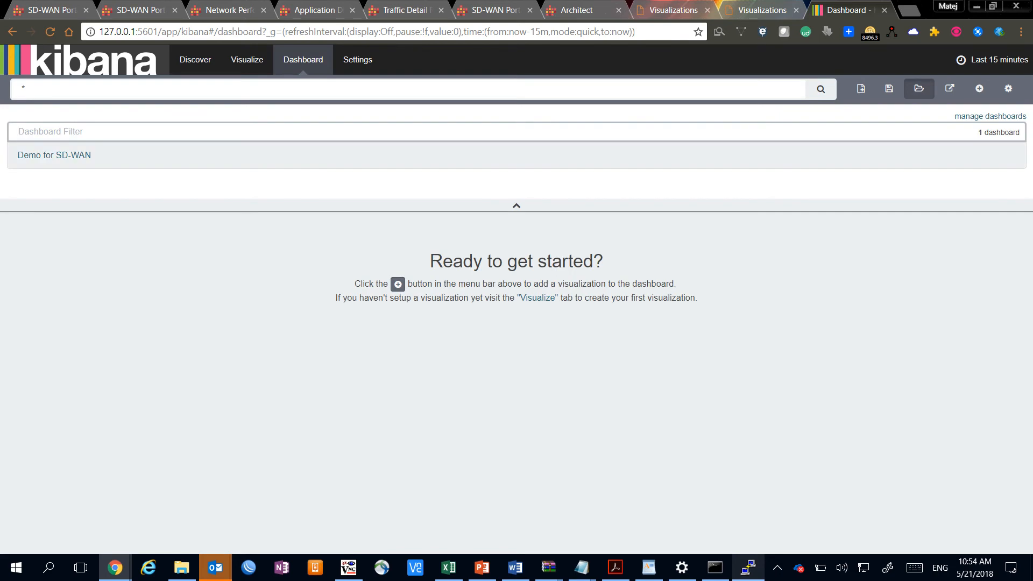
pyautogui.click(54, 155)
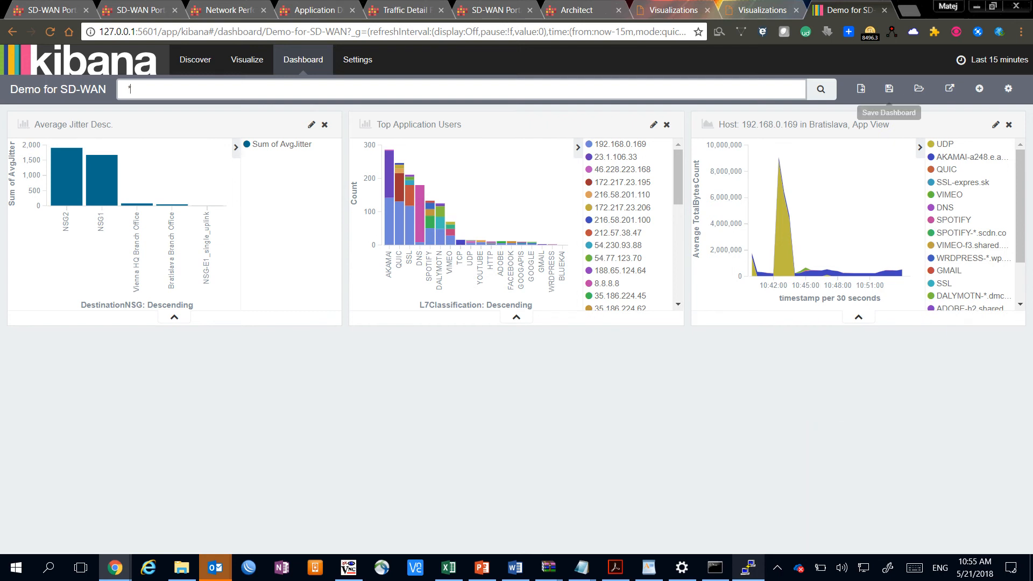
# Step: Add the L7 Flow per Host visualization to the dashboard and enlarge its panel to the size of the Average Jitter Desc. panel
pyautogui.click(979, 88)
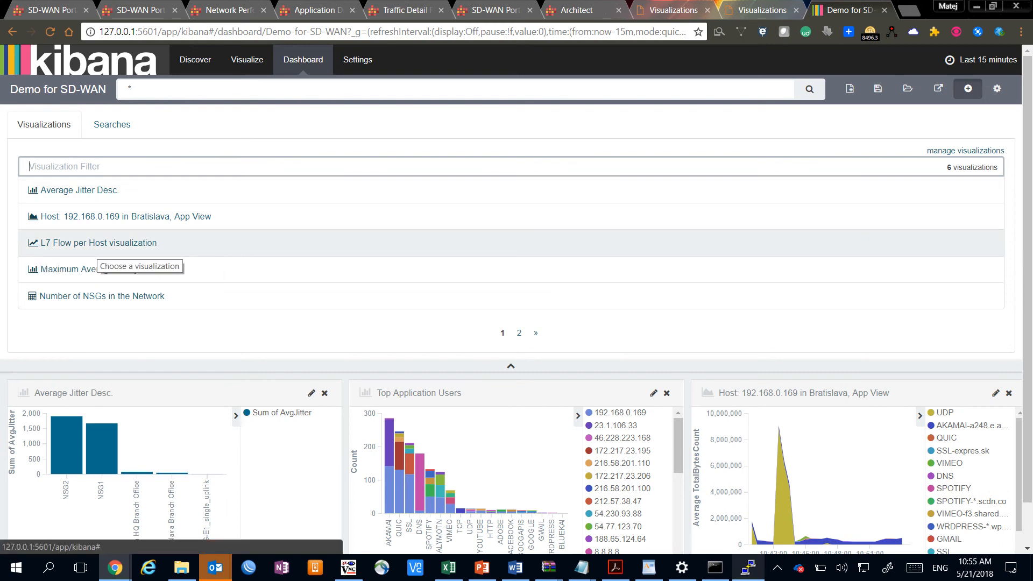
pyautogui.click(96, 243)
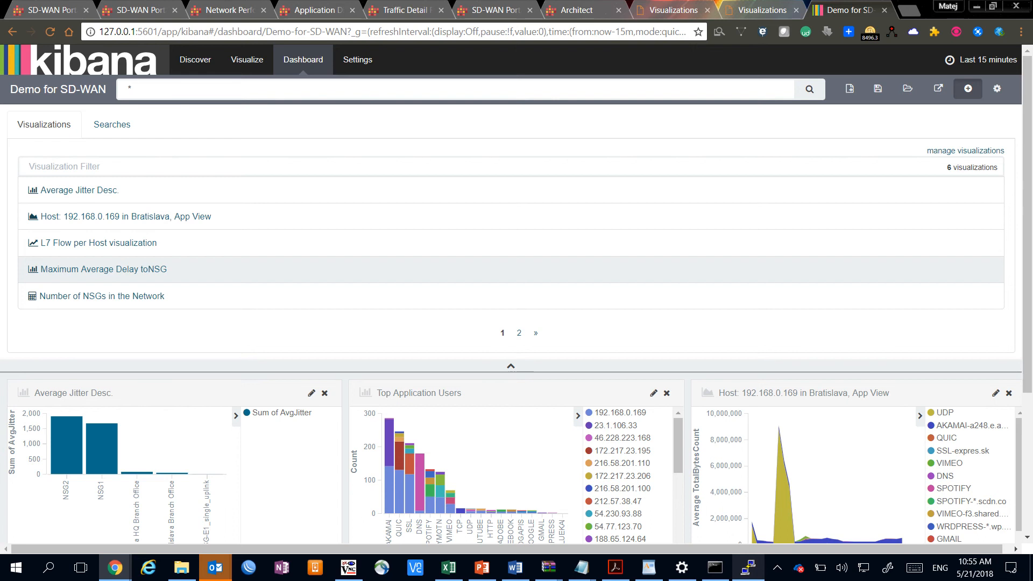
pyautogui.click(968, 89)
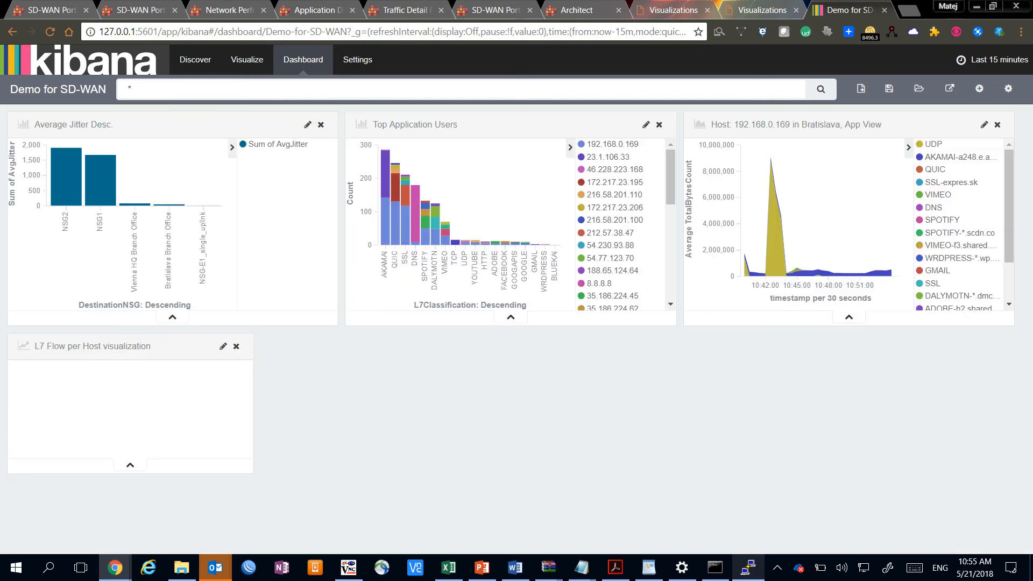
pyautogui.moveTo(247, 468); pyautogui.dragTo(335, 526)
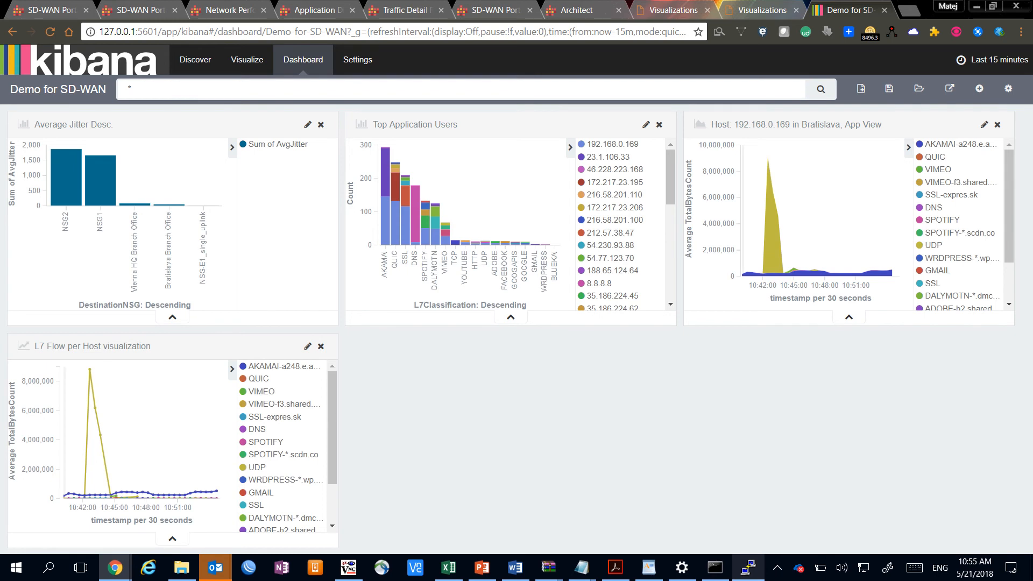
# Step: Save the dashboard as Demo for SD-WAN, overwriting the existing version
pyautogui.click(889, 89)
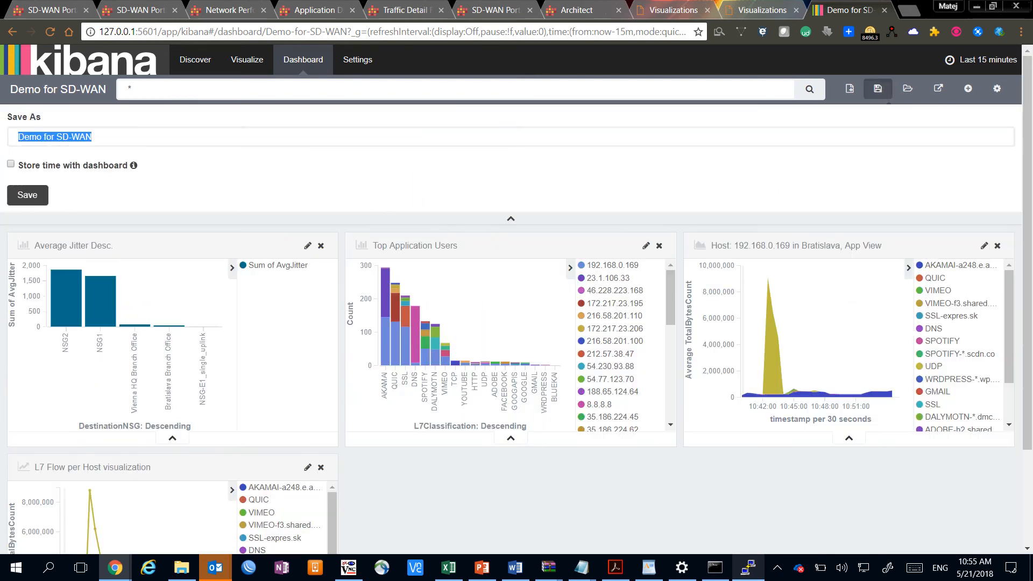
pyautogui.press('Return')
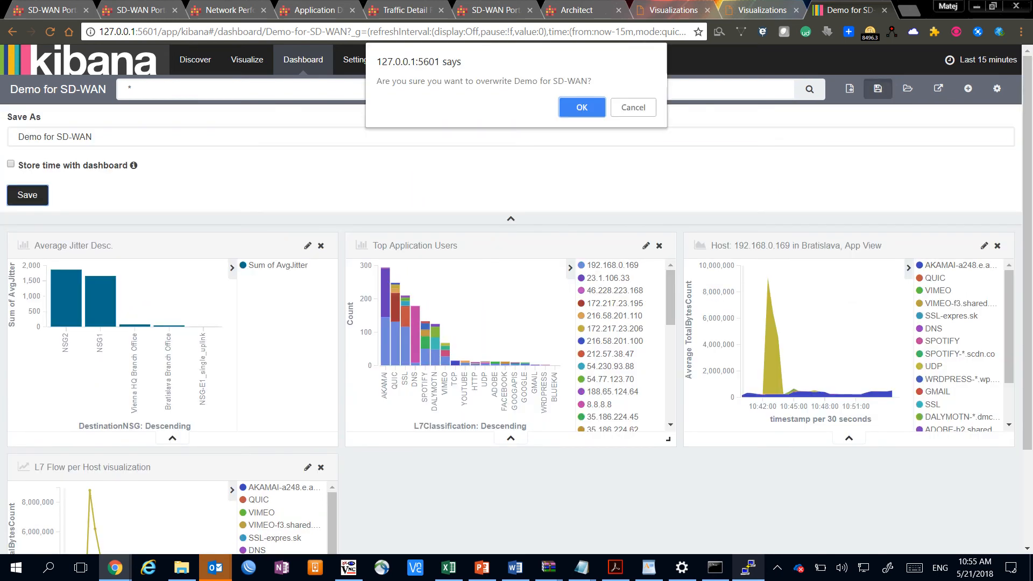
pyautogui.click(586, 102)
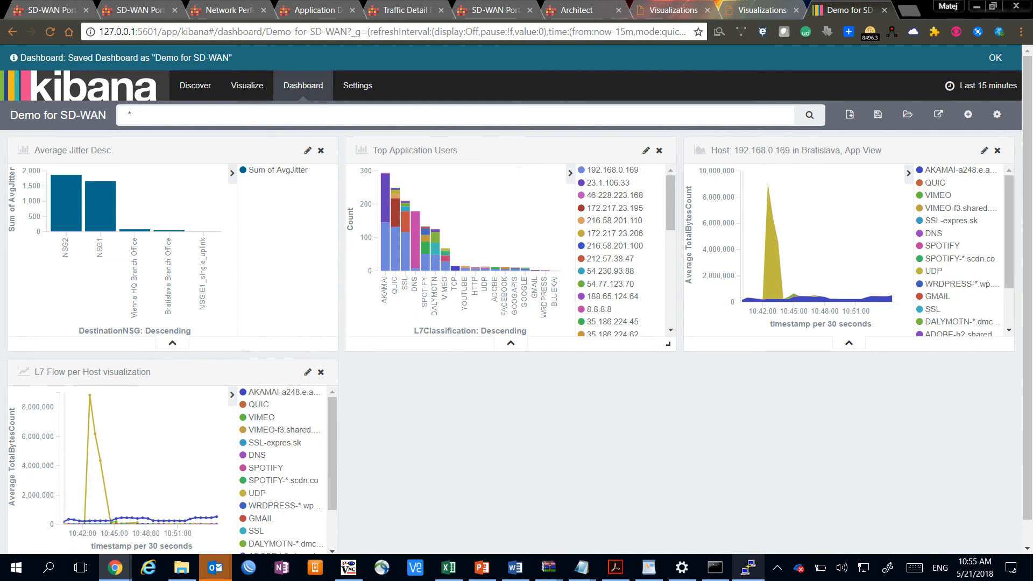
# Step: Filter the dashboard from its charts to the Bratislava Branch Office destination NSG and the AKAMAI L7 classification
pyautogui.moveTo(386, 257)
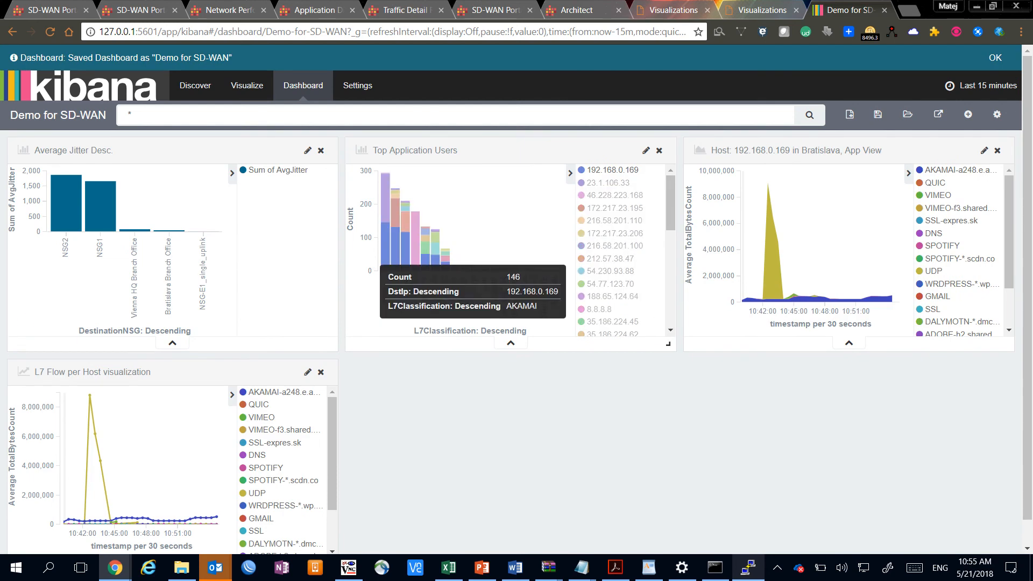
pyautogui.moveTo(385, 211)
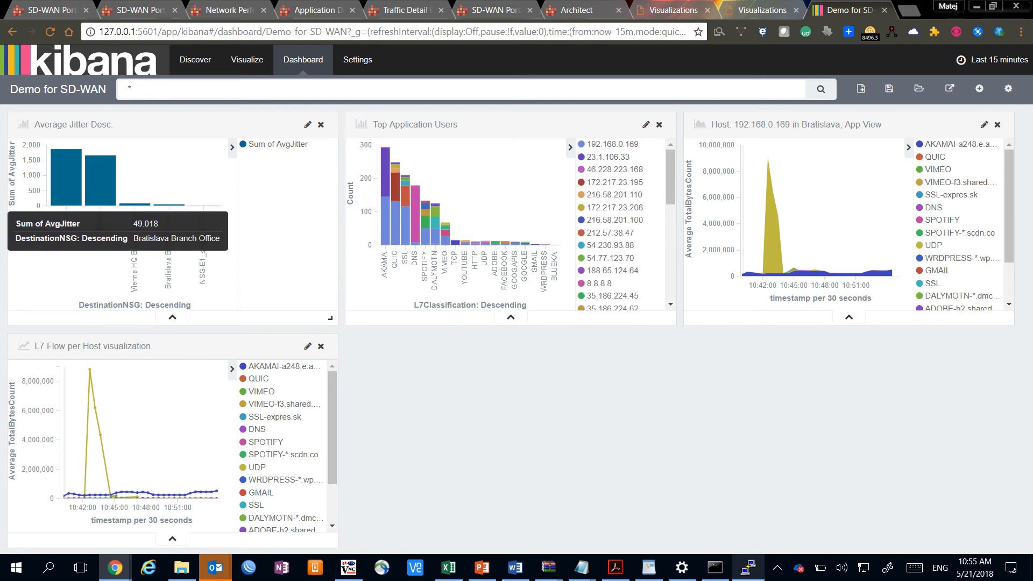
pyautogui.click(168, 205)
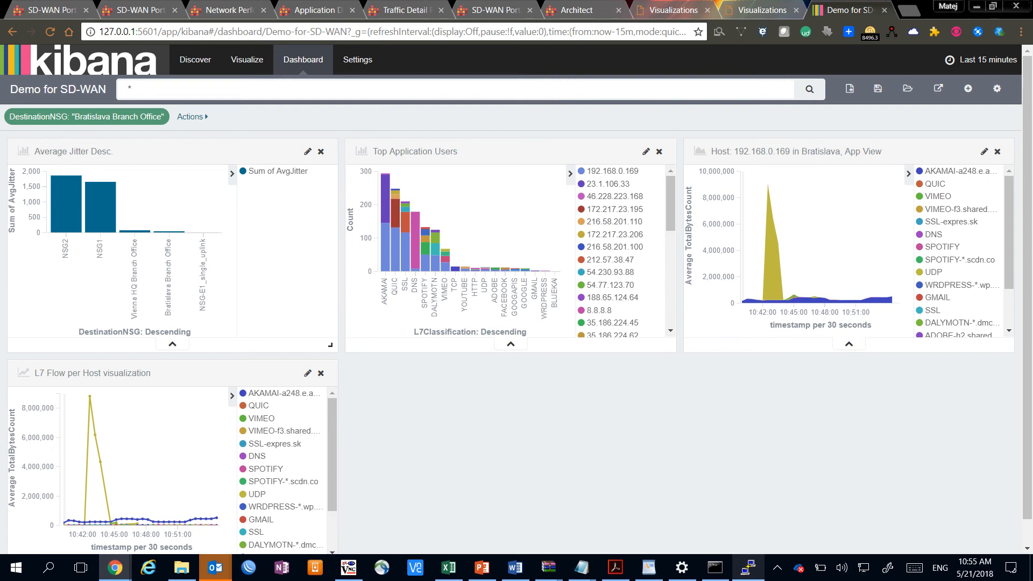
pyautogui.moveTo(95, 116)
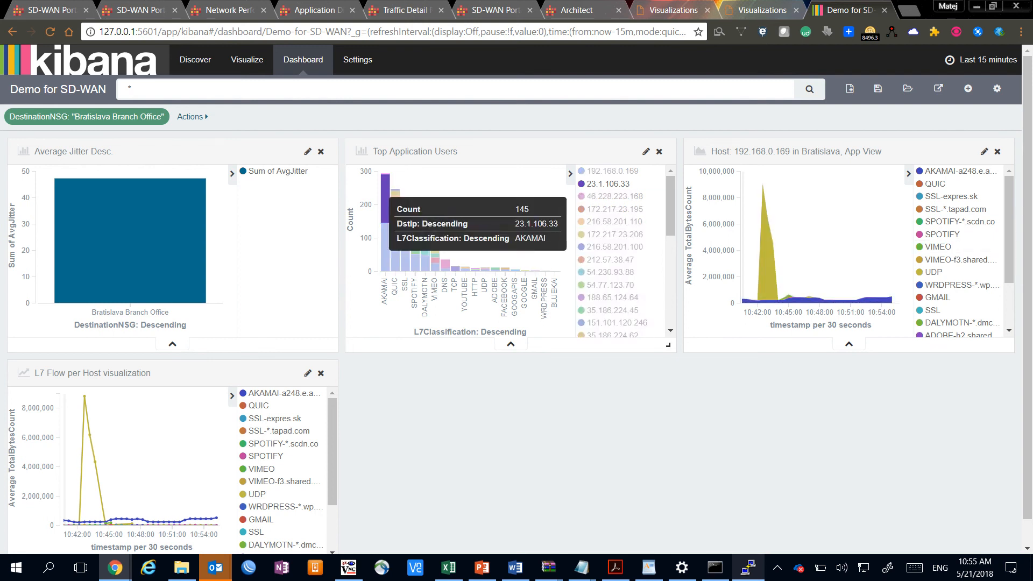
pyautogui.click(384, 194)
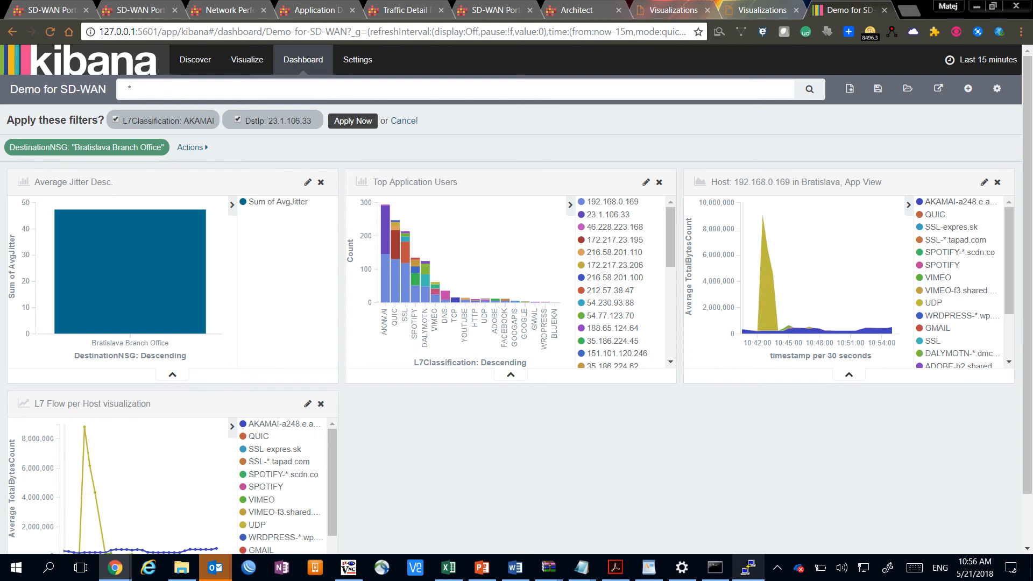
pyautogui.click(353, 120)
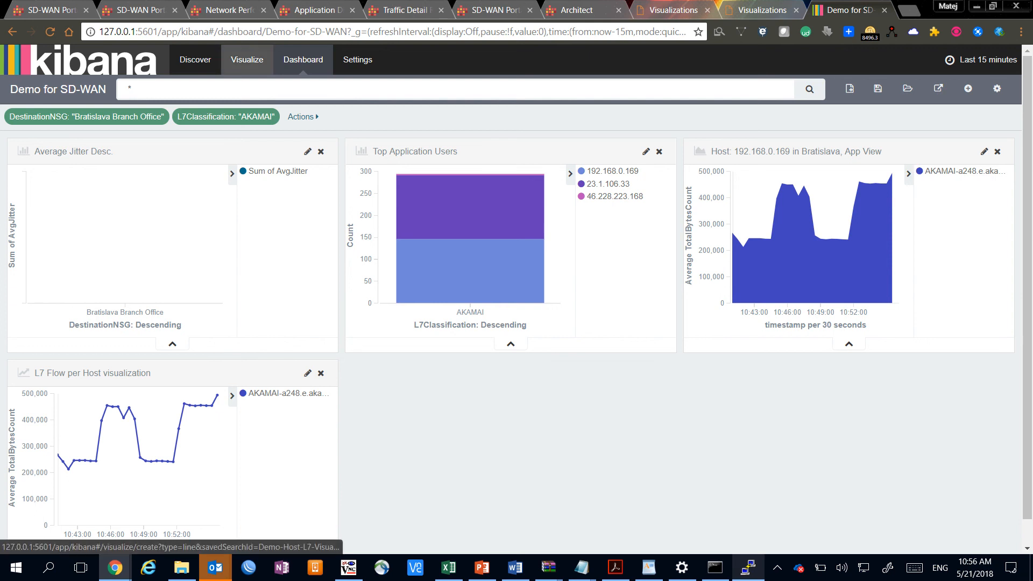
# Step: Return to the line chart visualization, show its sharing options and select the full embed code
pyautogui.click(247, 60)
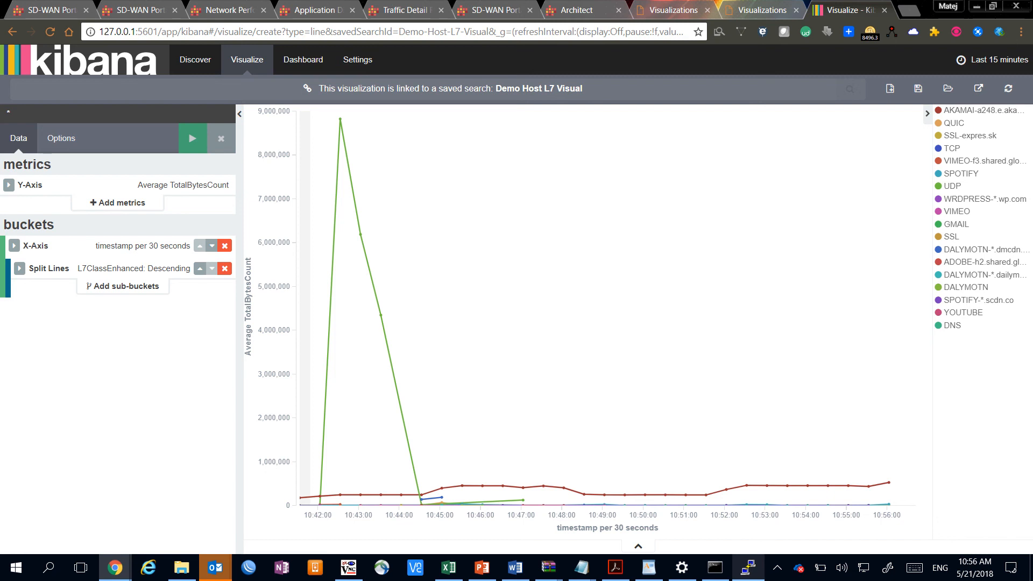
pyautogui.click(979, 88)
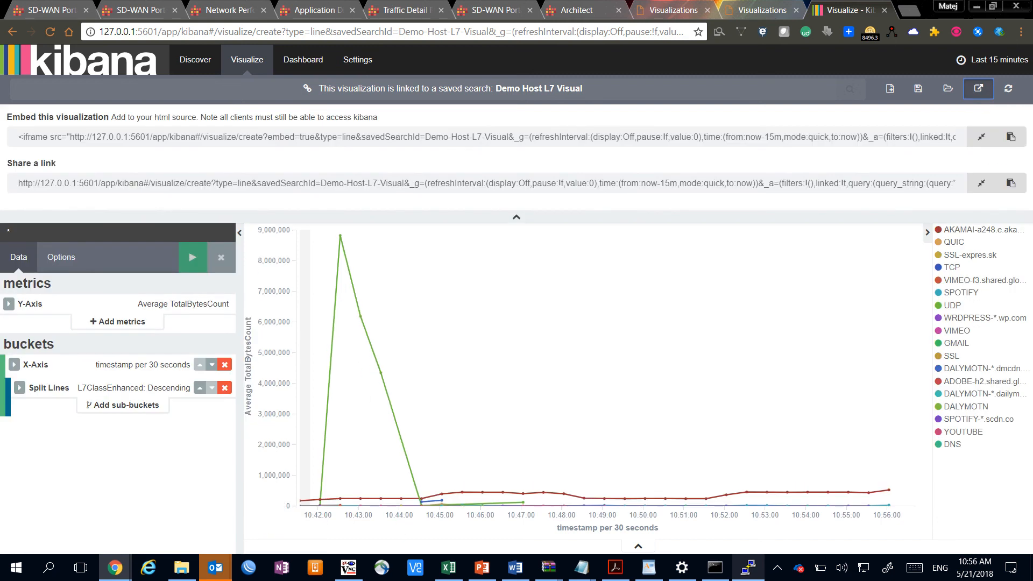
pyautogui.tripleClick(487, 136)
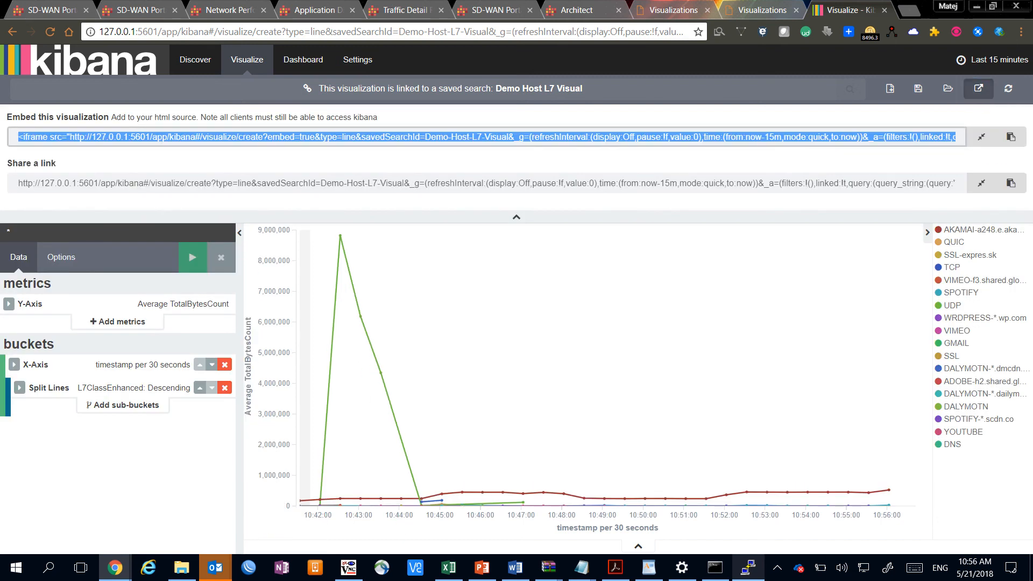
pyautogui.moveTo(19, 136); pyautogui.dragTo(1011, 138)
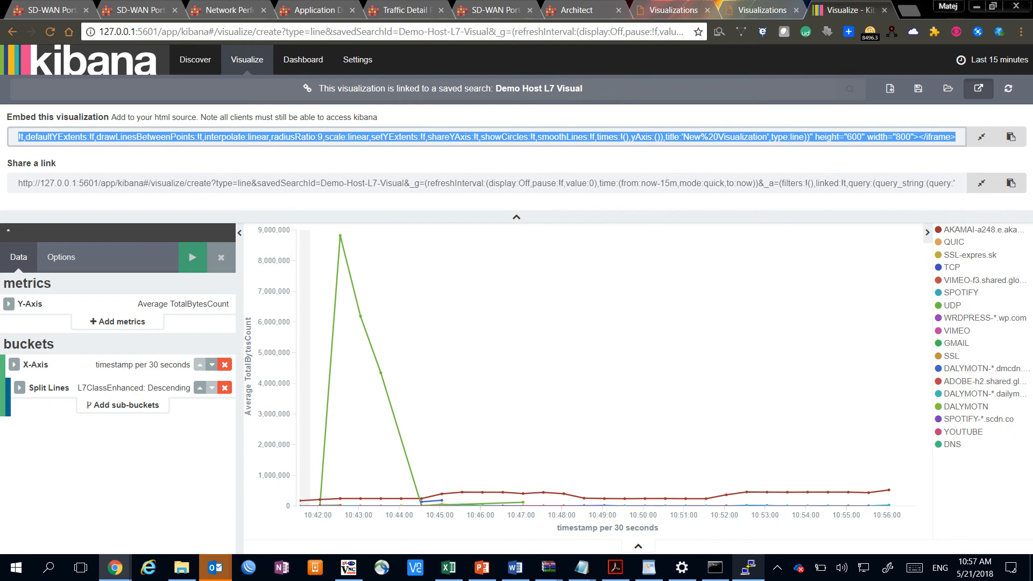
# Step: Copy the visualization's share link and open it in a new browser tab
pyautogui.tripleClick(487, 184)
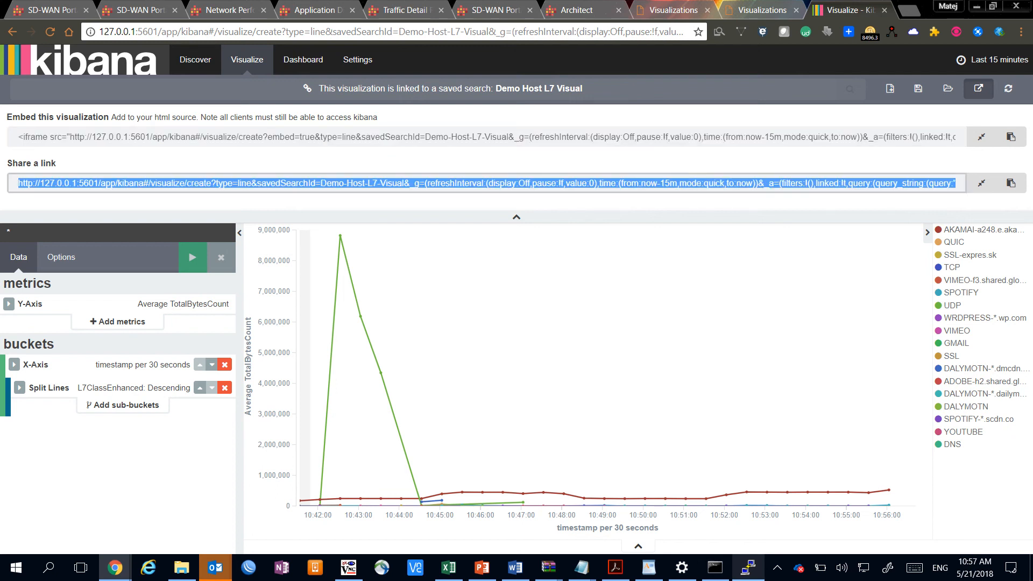
pyautogui.hotkey('ctrl', 'c')
pyautogui.hotkey('ctrl', 't')
pyautogui.hotkey('ctrl', 'v')
pyautogui.press('Return')
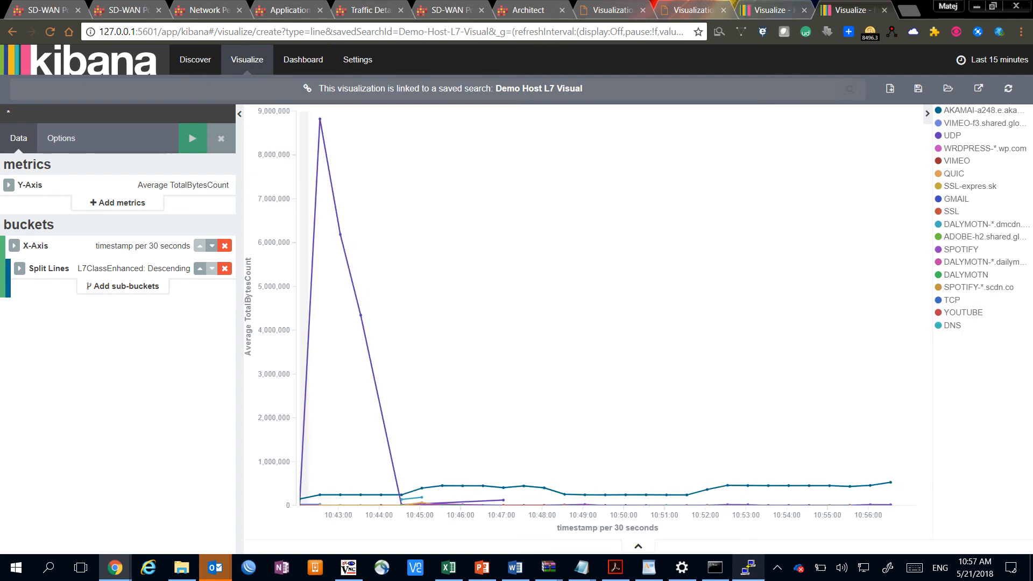
# Step: Copy the embed code from its URL through the width value, without the closing iframe tag, and try to open it in a new browser tab
pyautogui.click(771, 10)
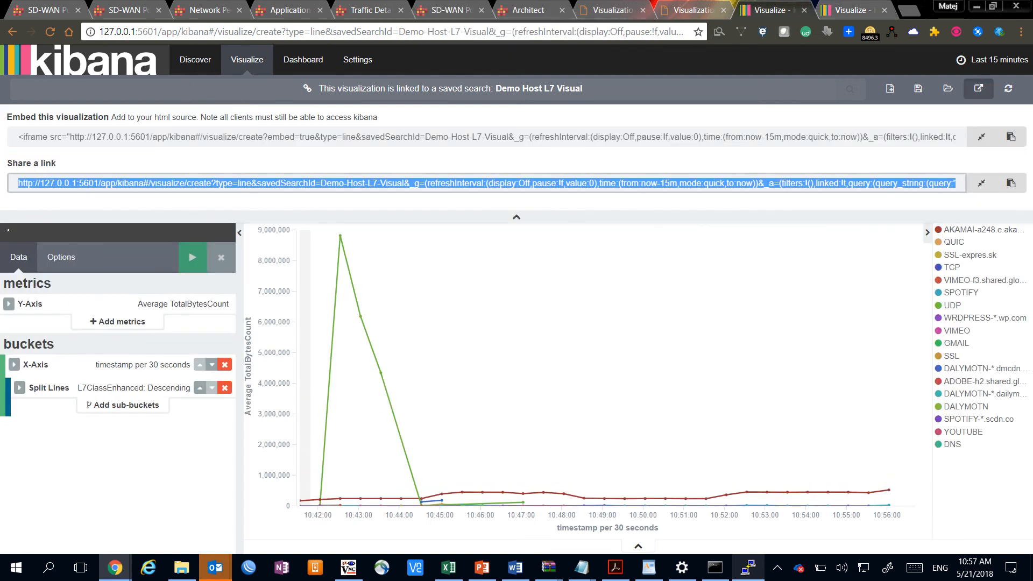
pyautogui.tripleClick(250, 137)
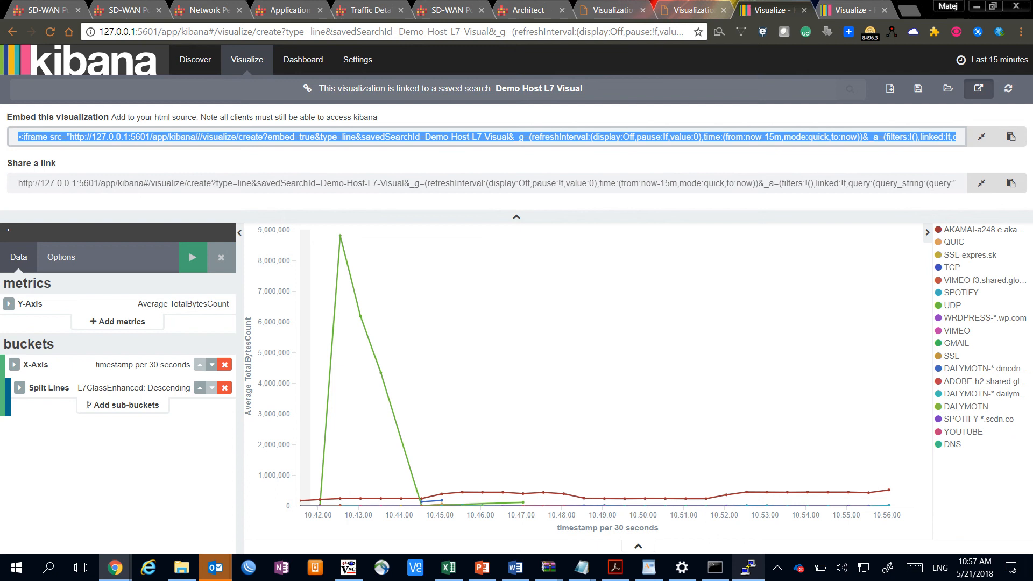
pyautogui.click(251, 136)
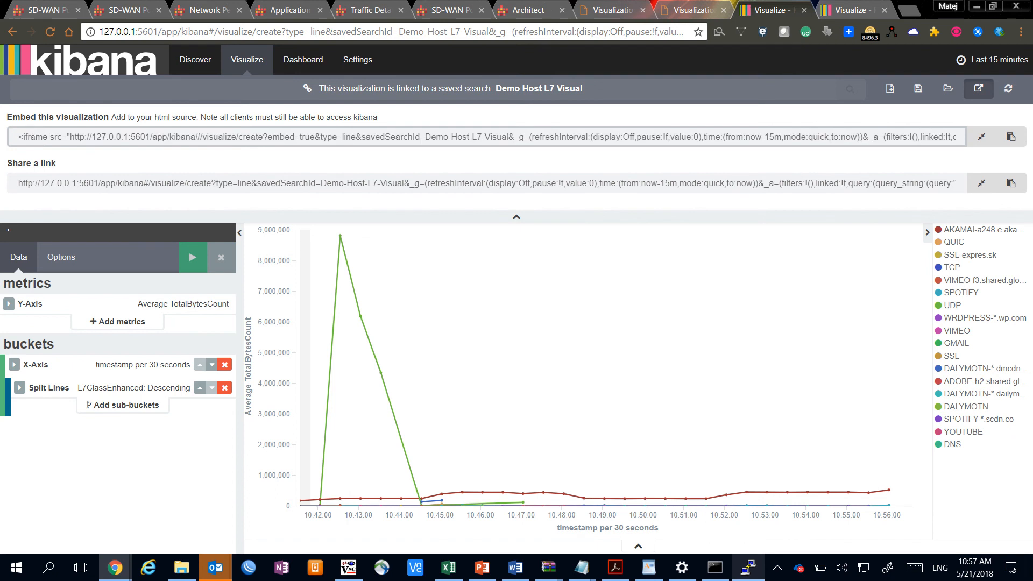
pyautogui.moveTo(70, 136); pyautogui.dragTo(914, 138)
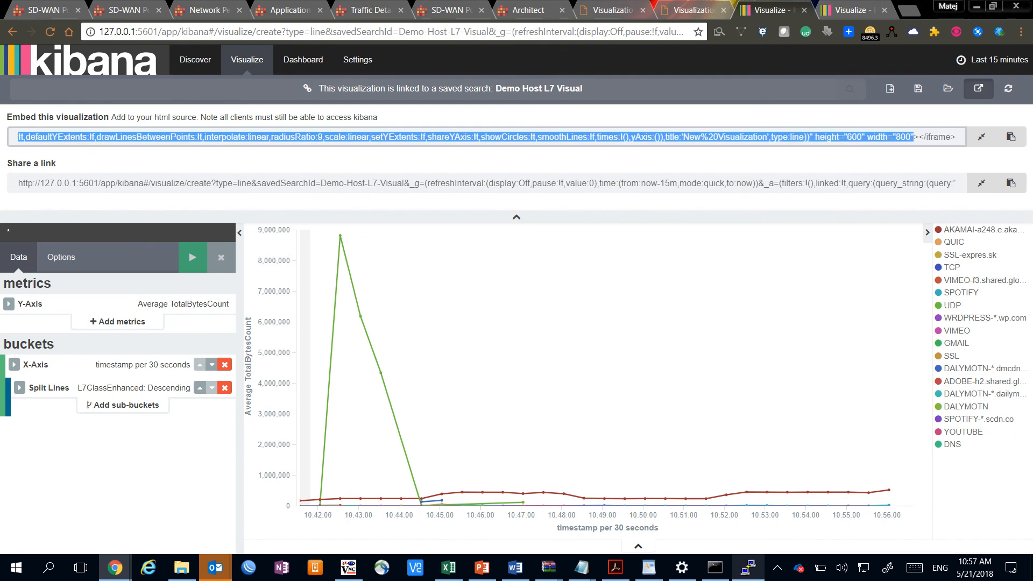
pyautogui.hotkey('ctrl', 'c')
pyautogui.hotkey('ctrl', 't')
pyautogui.hotkey('ctrl', 'v')
pyautogui.press('Return')
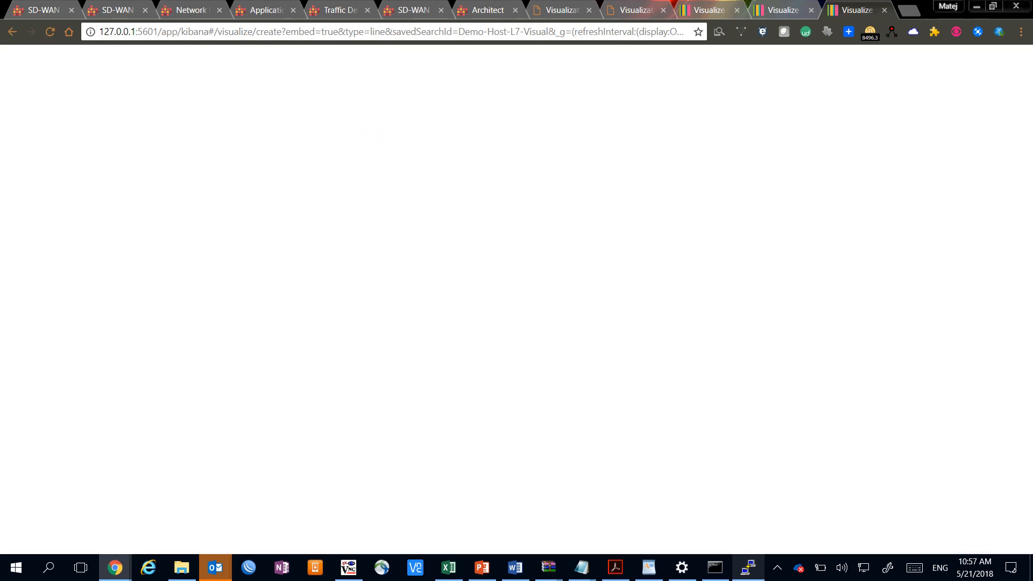
pyautogui.moveTo(778, 1)
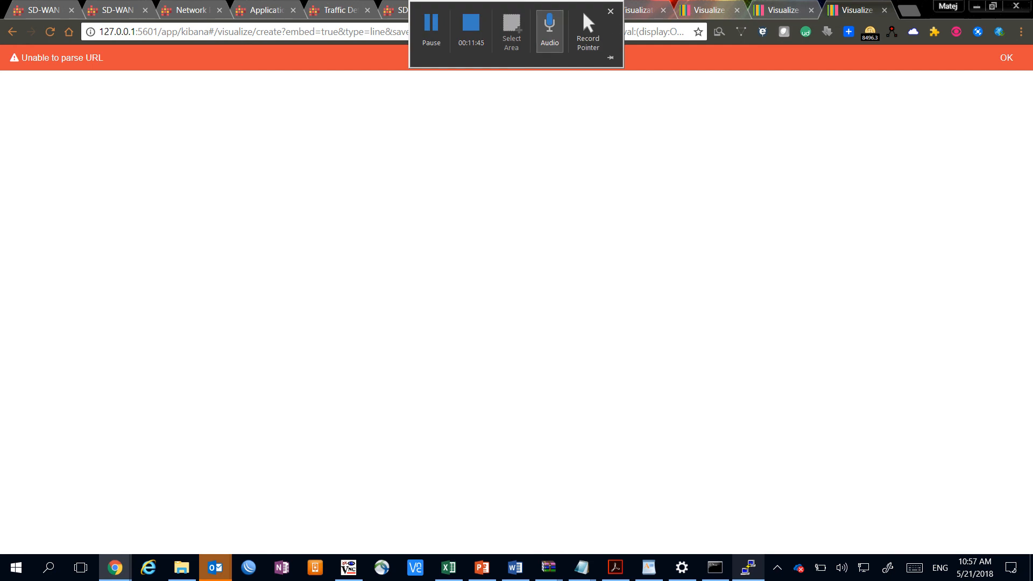